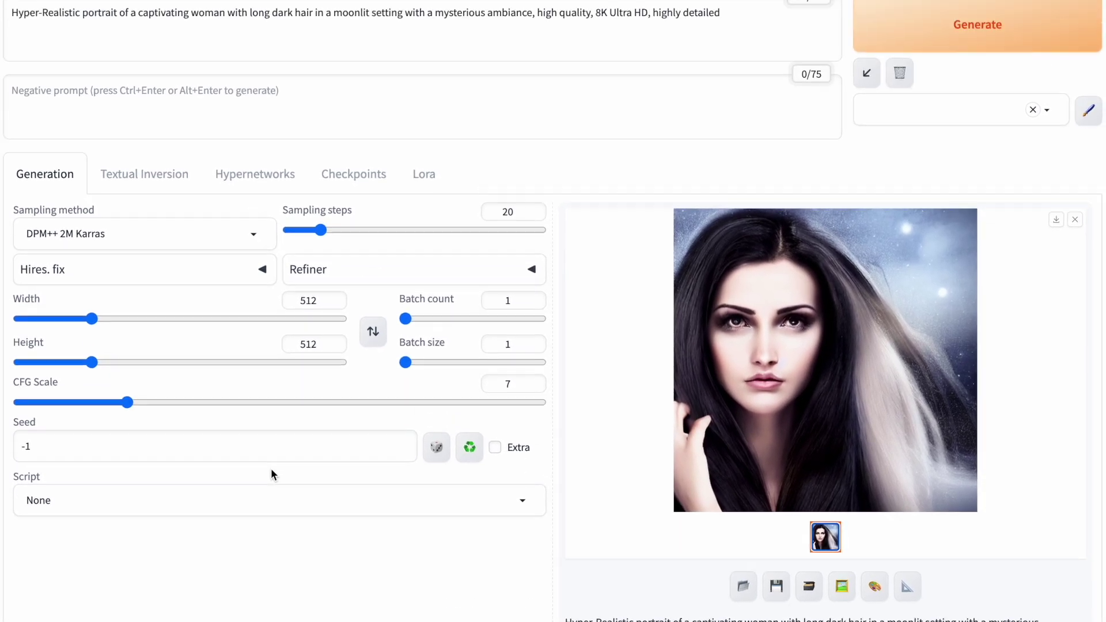
left_click(746, 412)
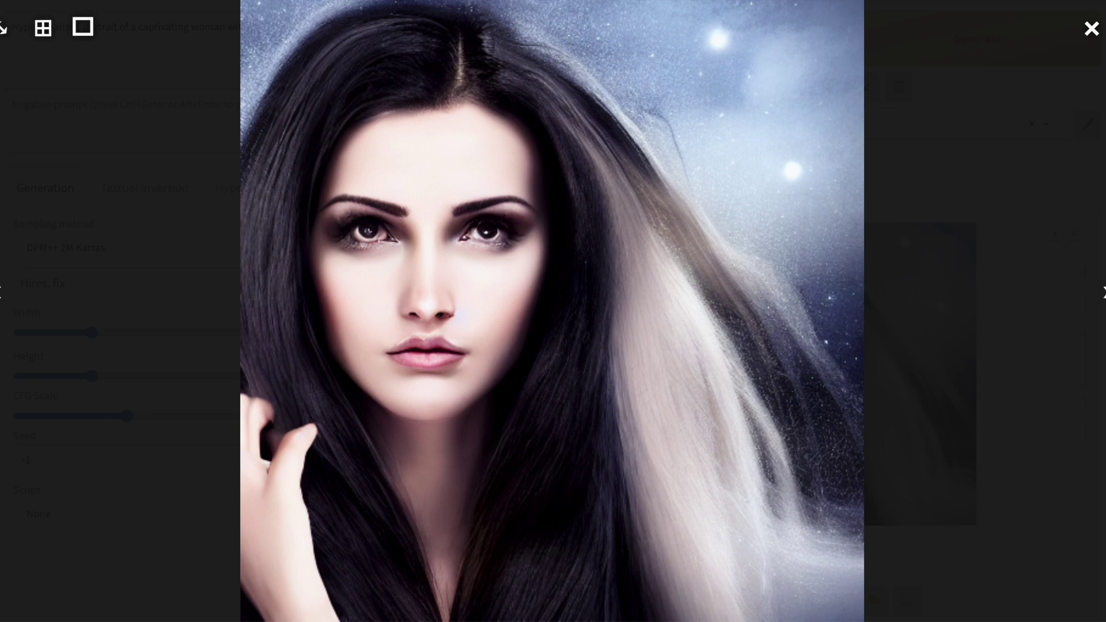
left_click(710, 597)
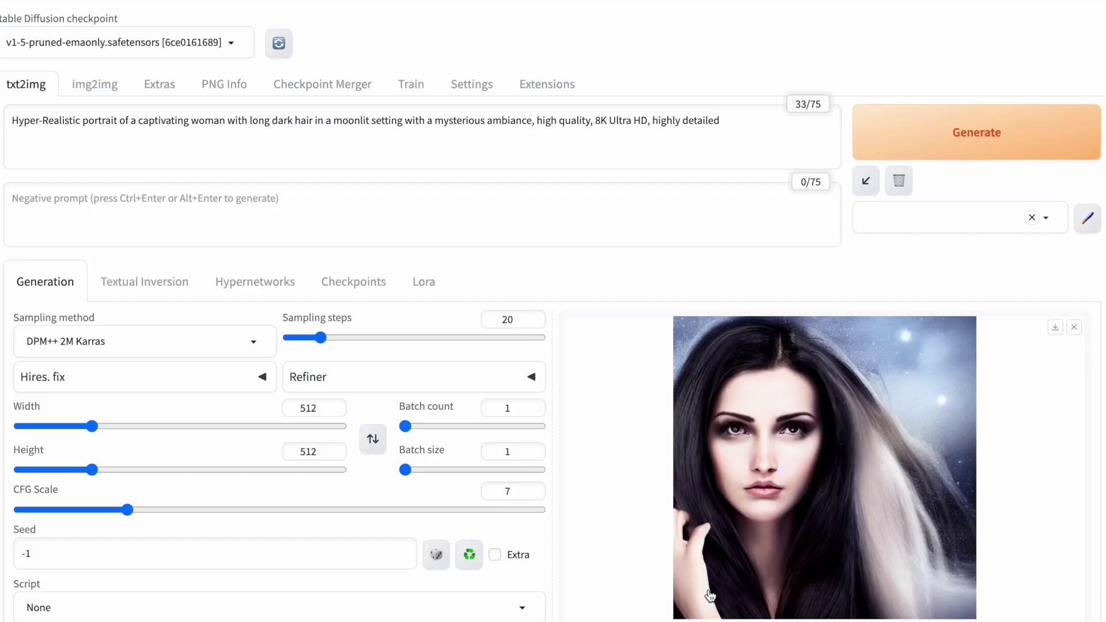
left_click(469, 556)
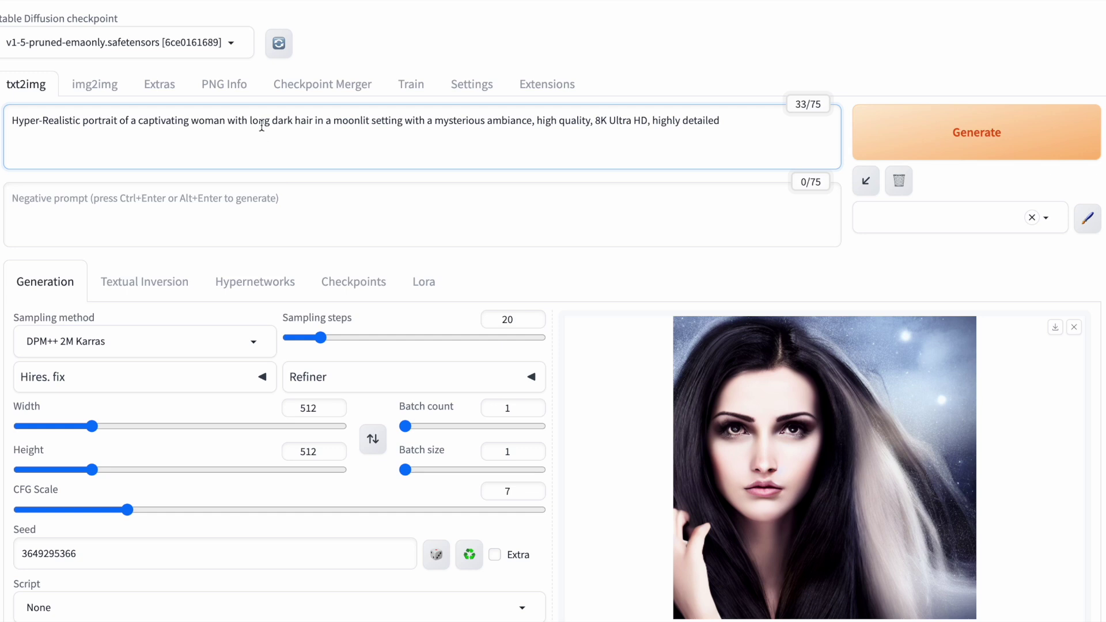
- Add commas after 'long', 'hair' and 'dark' in the prompt, generating after each edit
left_click(272, 121)
type(",")
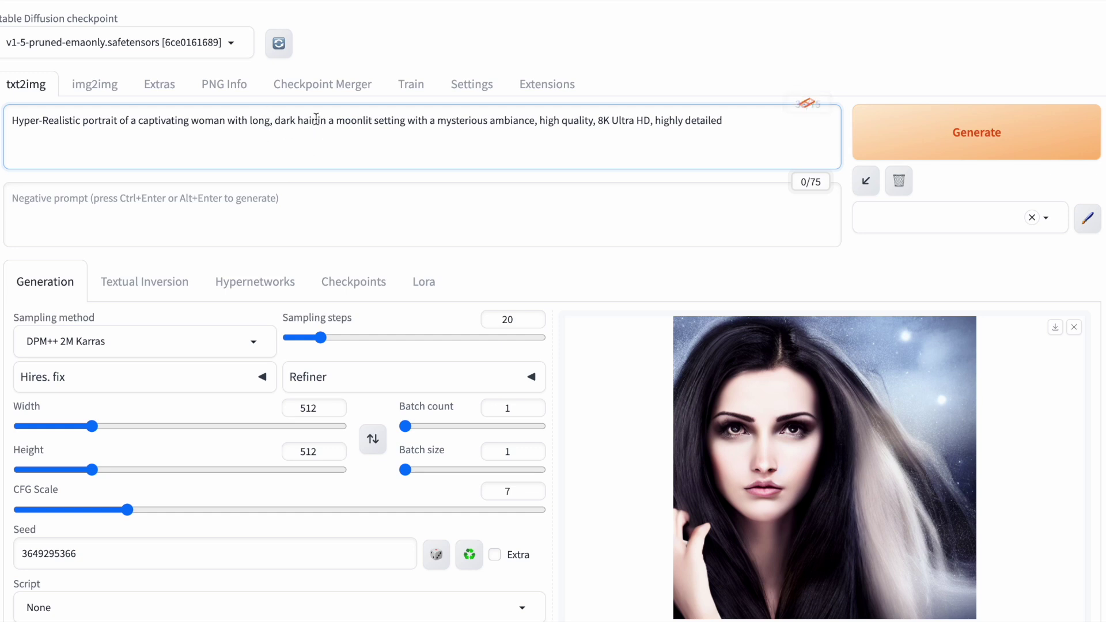
left_click(312, 121)
type(",")
left_click(1005, 142)
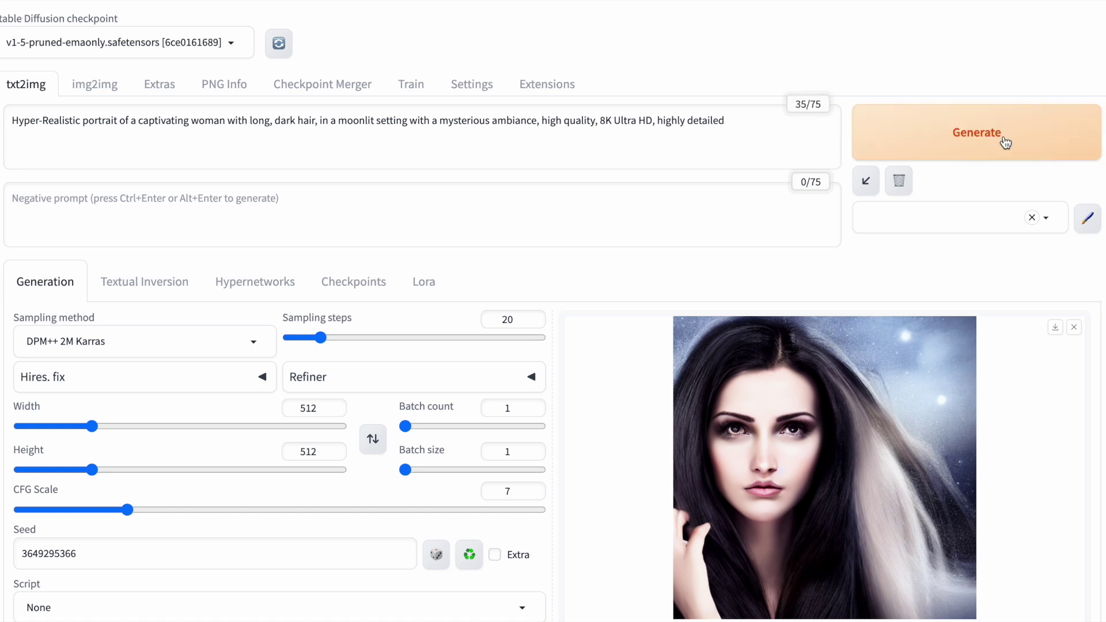
left_click(298, 120)
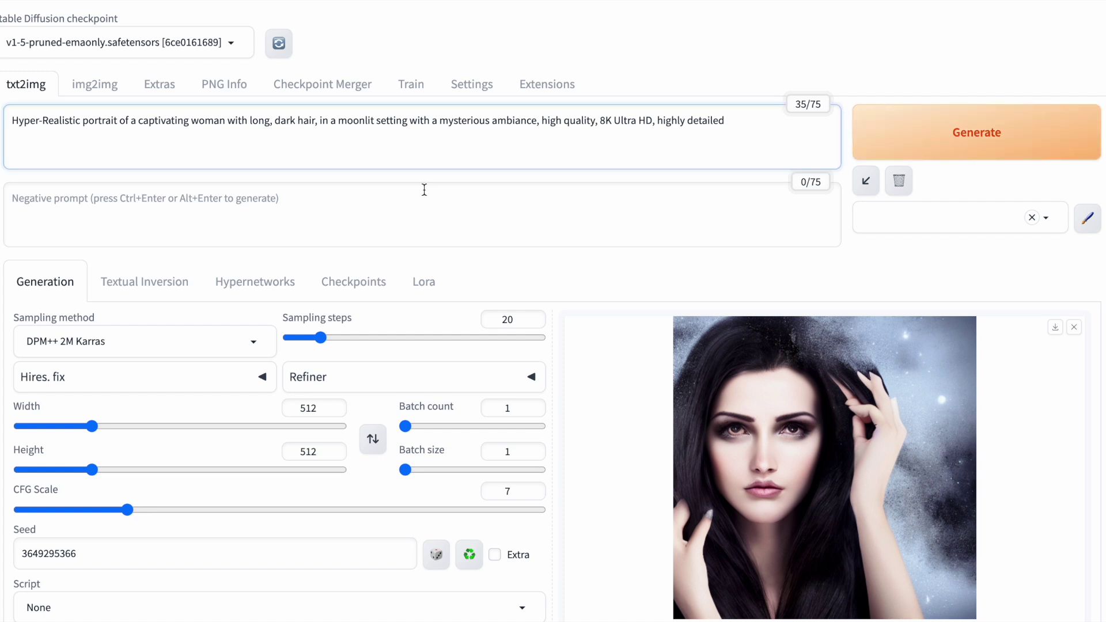
type(",")
left_click(973, 141)
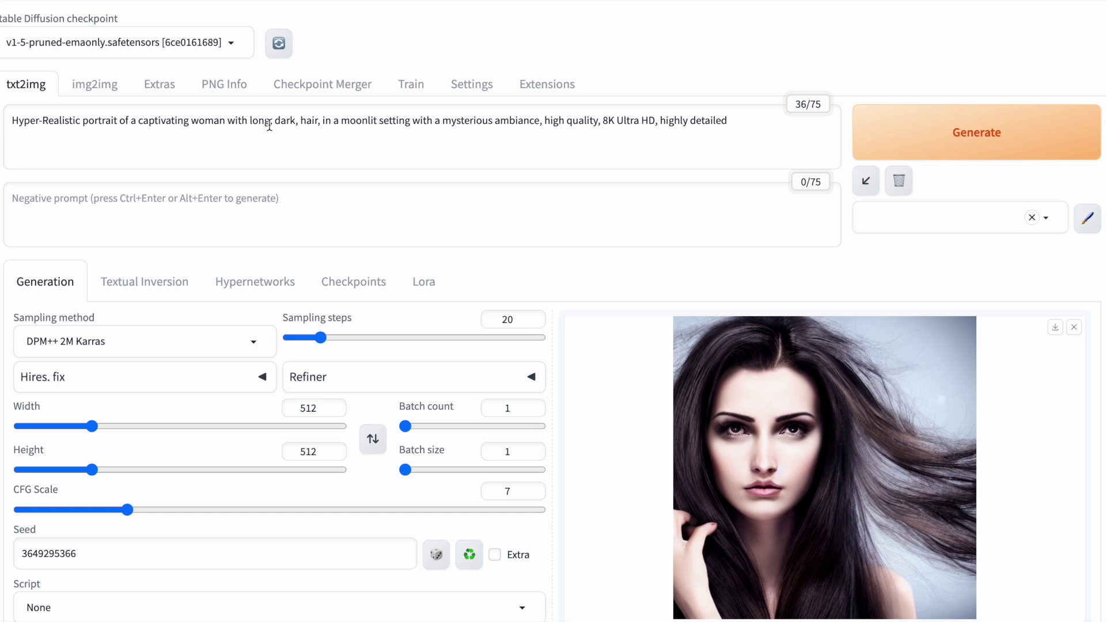
- Add a comma after 'woman', remove the commas after 'long' and 'dark', and regenerate
left_click(223, 121)
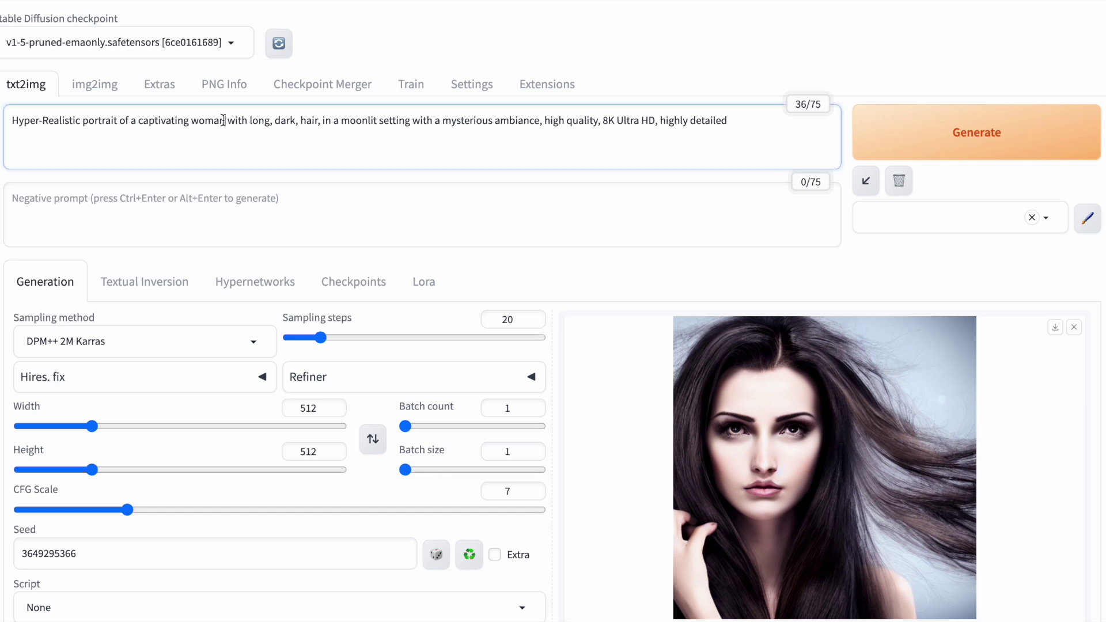
type(",")
left_click(276, 122)
key("BackSpace")
left_click(299, 122)
key("BackSpace")
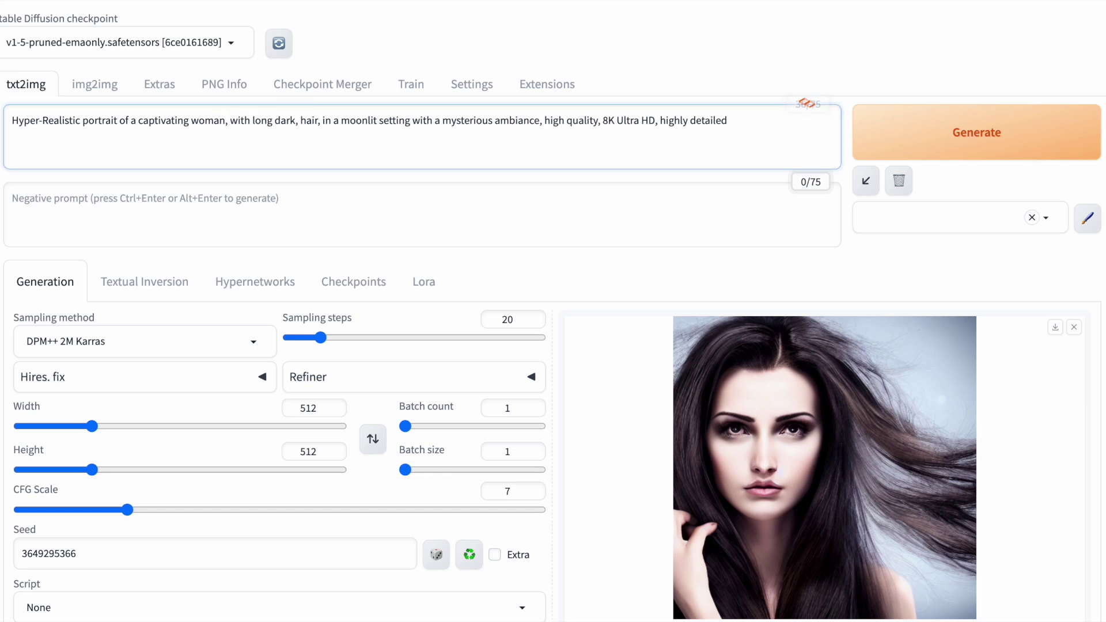
key("BackSpace")
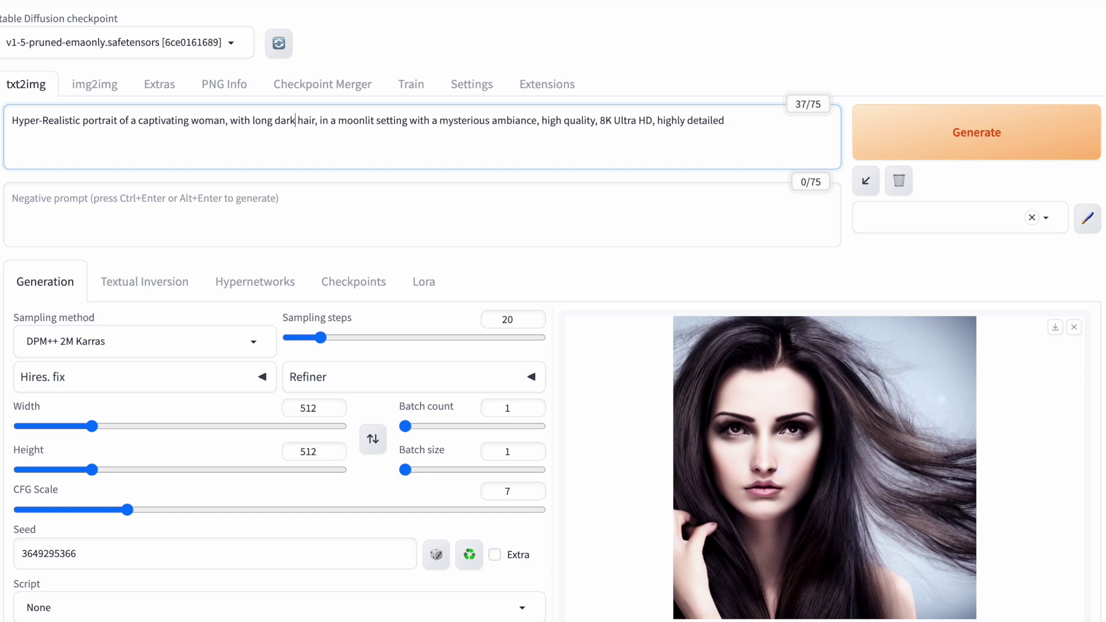
left_click(1004, 126)
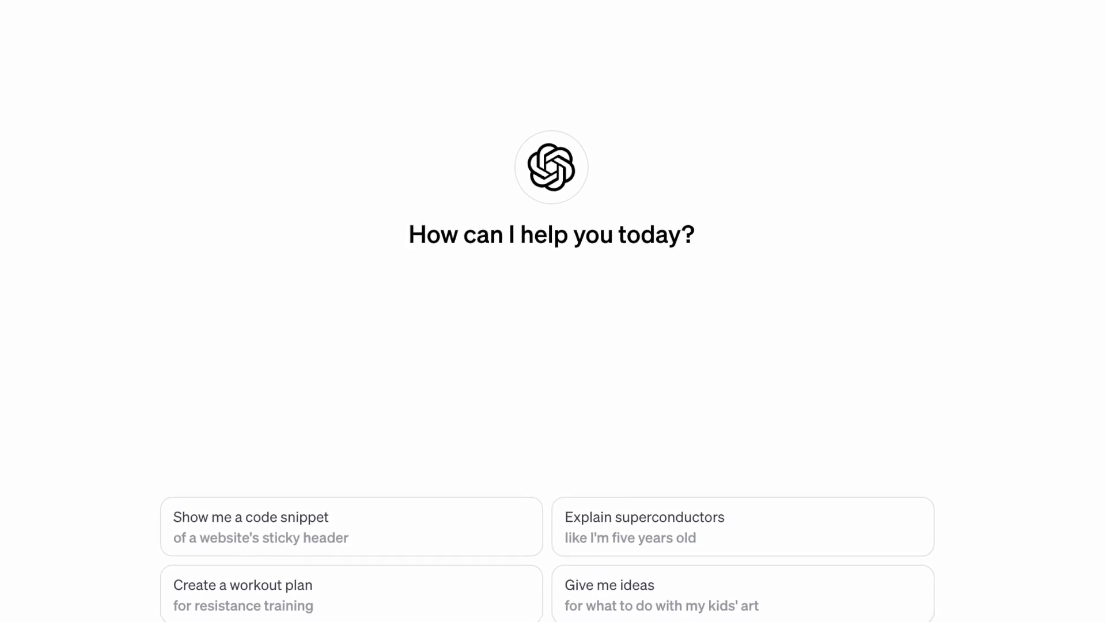
- Send ChatGPT the current prompt with a request to make it more descriptive
type("This is a prompt for an AI image generation tool. Improve my prompt by using a more descriptive language: Hyper-Realistic portrait of a captivating woman, with long dark hair, in a moonlit setting, with a mysterious ambiance, high quality, 8K, Ultra HD, highly detailed")
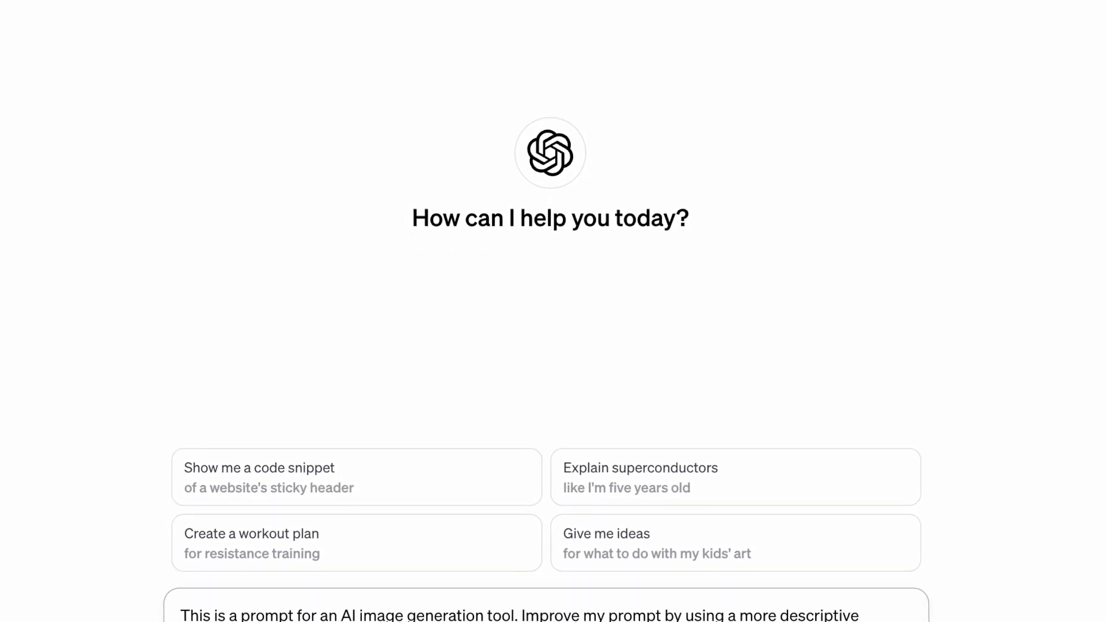
key("Return")
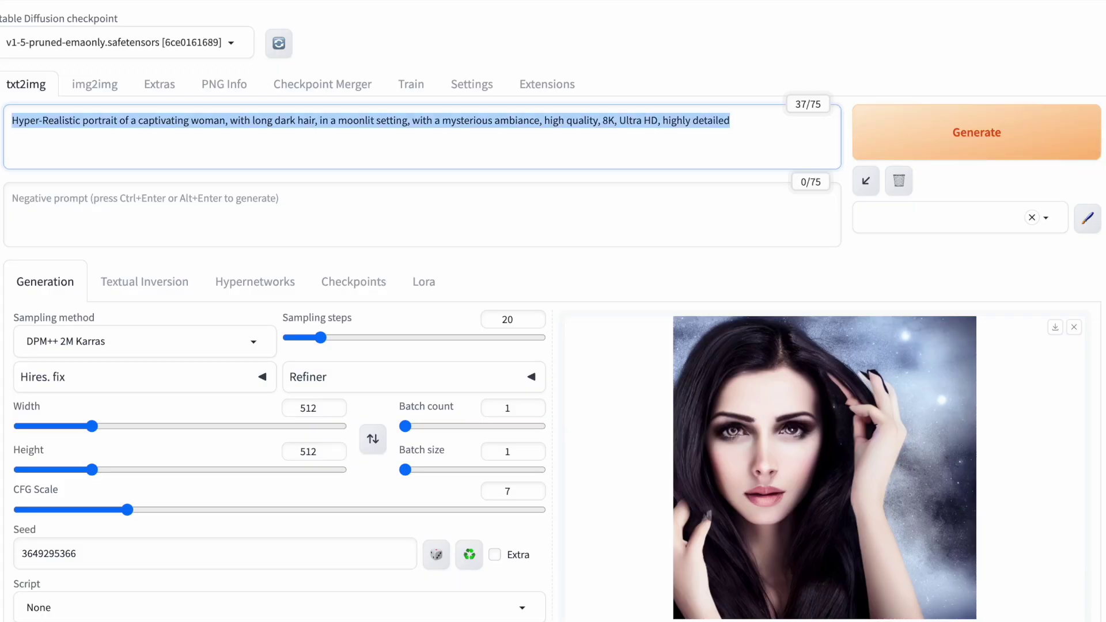
- Replace the prompt with ChatGPT's 'Hyper-Realistic portrait…' version and generate a new image
type("Hyper-Realistic portrait of a captivating woman, with long dark hair, her hair is falling in smooth soft waves on her shoulders, her features bathed in a soft, diffused glow that accentuates the delicate nuances of her expression, the moonlight setting creates an alluring interplay that accentuates the enigmatic aura surrounding the woman, high quality, 8K, Ultra HD, highly detailed")
left_click(937, 132)
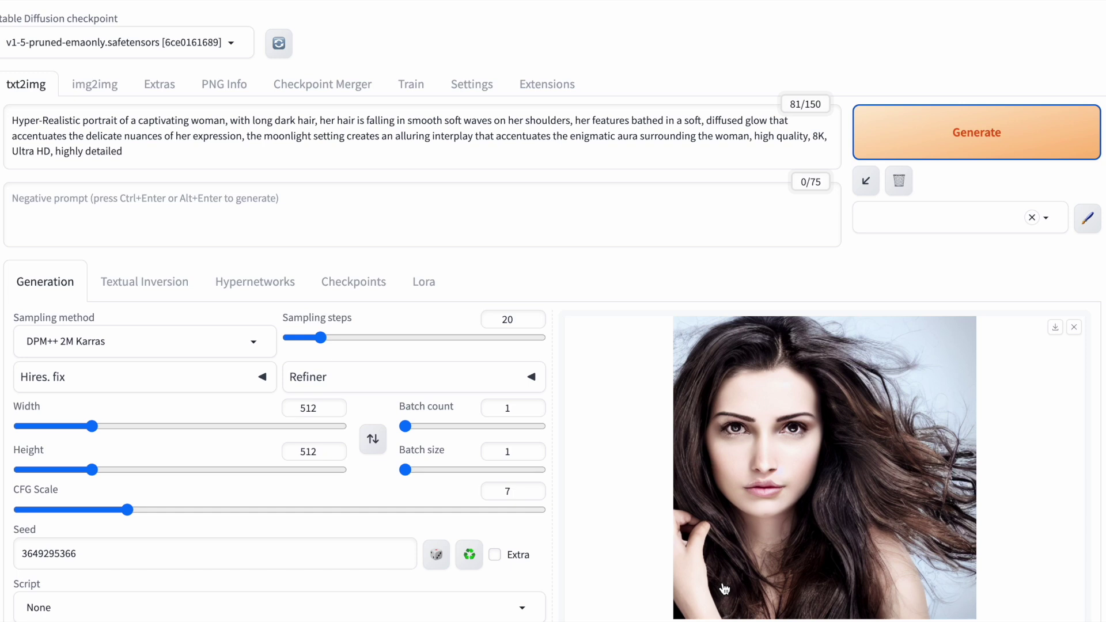
- Paste a negative prompt listing frizzy hair, badly drawn eyes, too many fingers and similar flaws, then generate
left_click(230, 189)
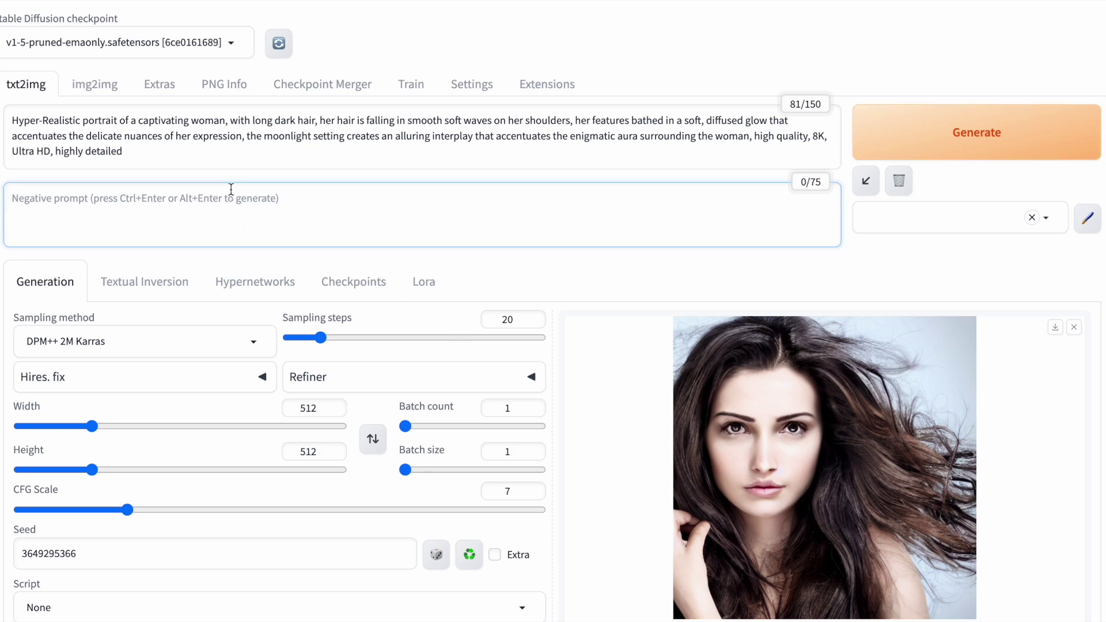
type("frizzy hair, badly drawn eyes, too many fingers, disfigured, deformed, bad art, twisted fingers, malformed hands, ugly, poorly drawn, nudity, nude, bad lighting, dull, dark, boring")
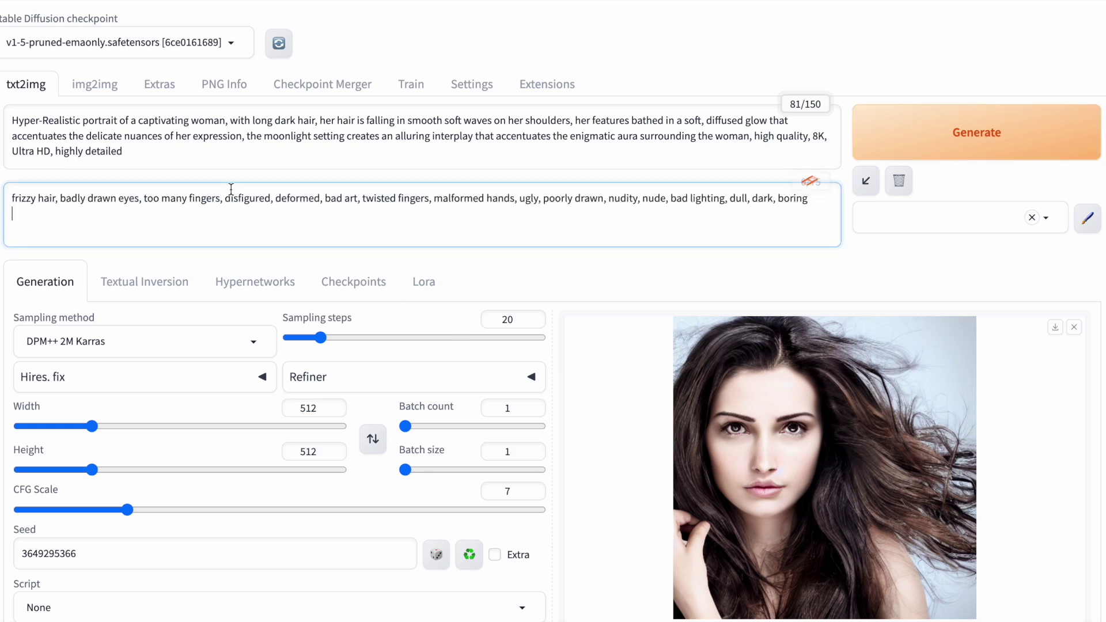
key("BackSpace")
left_click(968, 148)
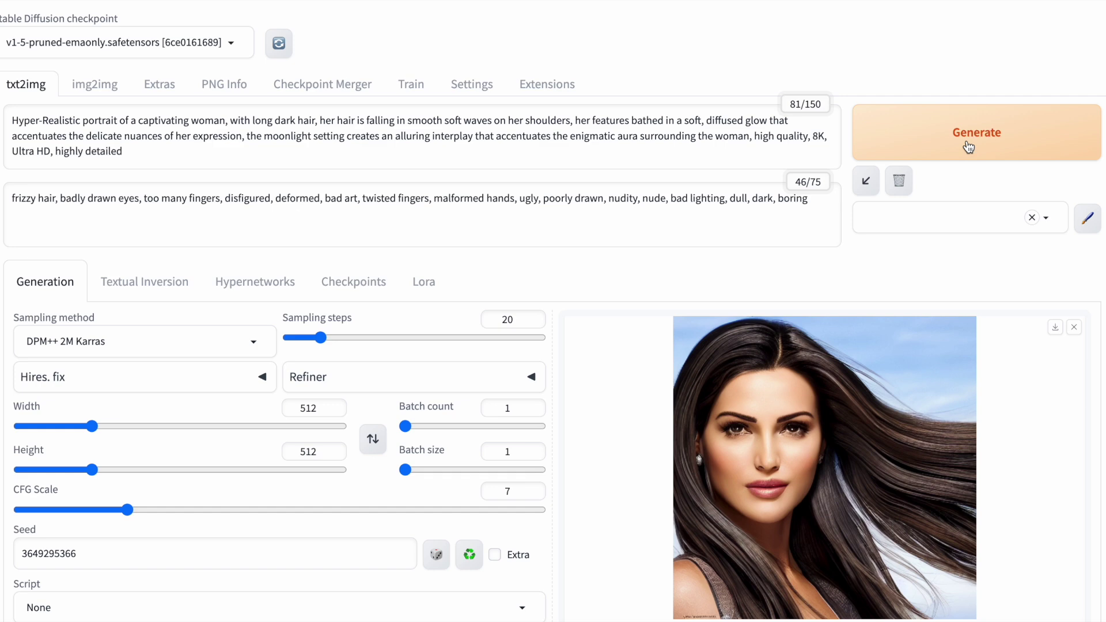
left_click(886, 368)
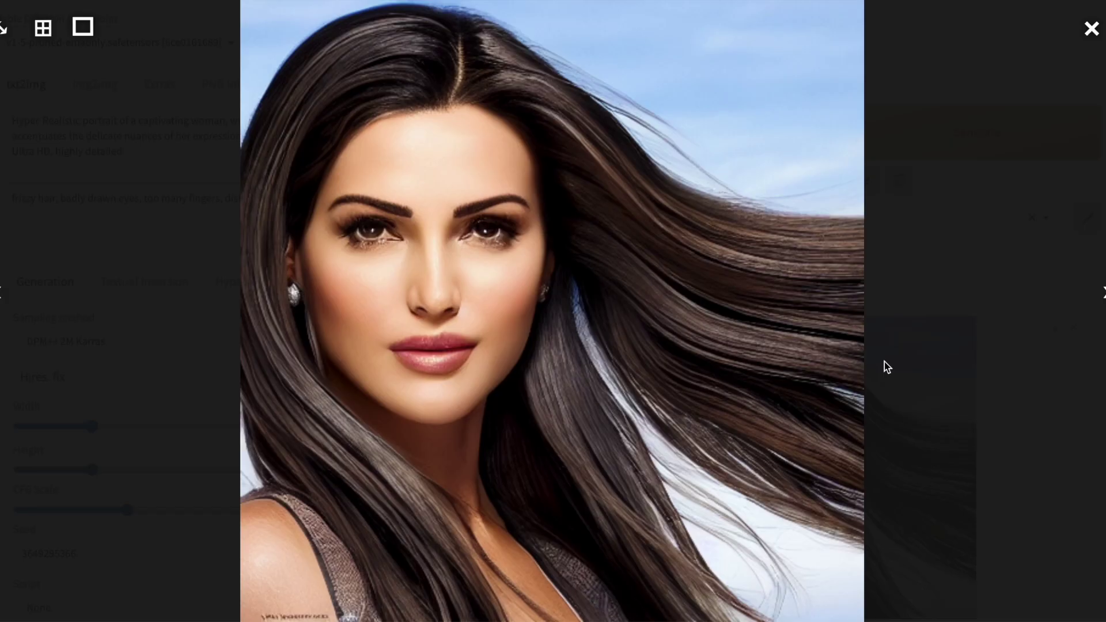
left_click(1089, 30)
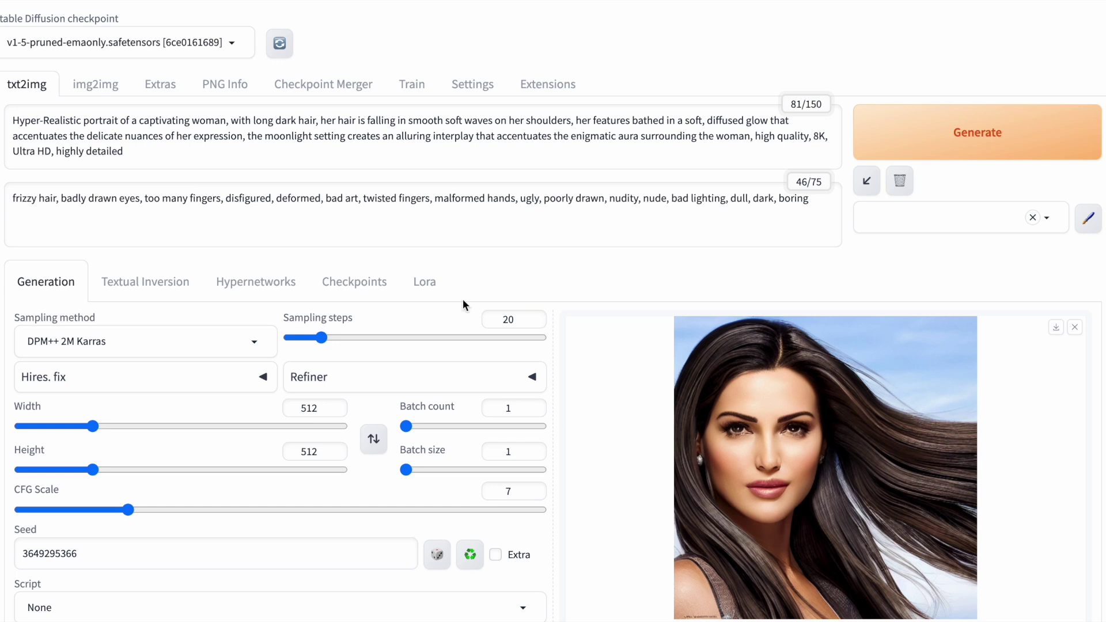
- Weight the prompt terms as (moonlight setting:1.5) and (Hyper-Realistic:1.3)
left_click(266, 136)
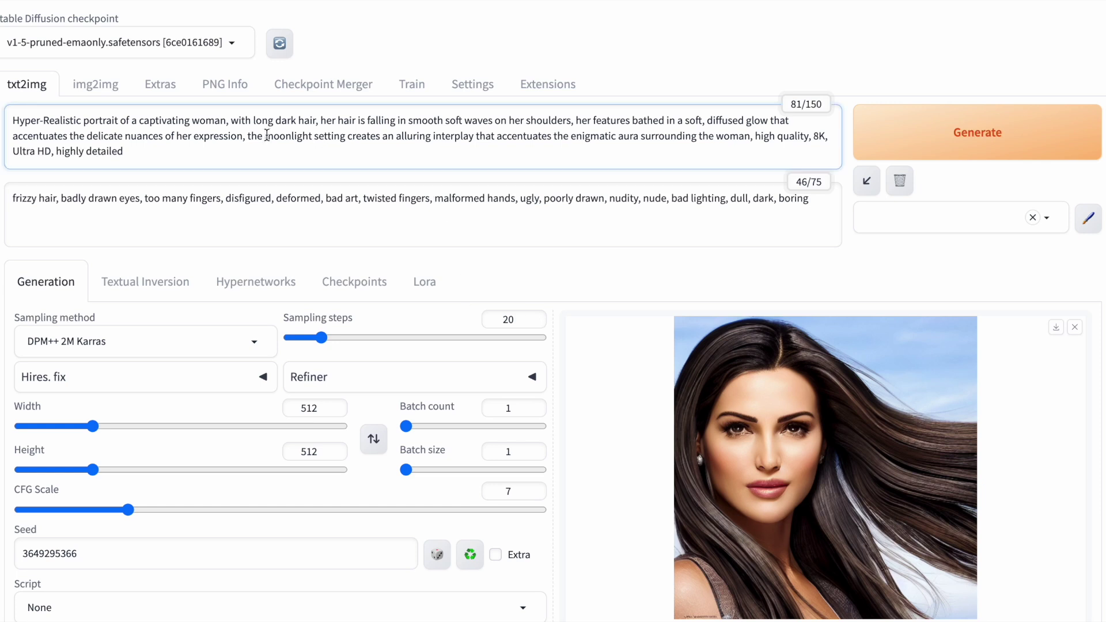
type("(")
left_click(349, 136)
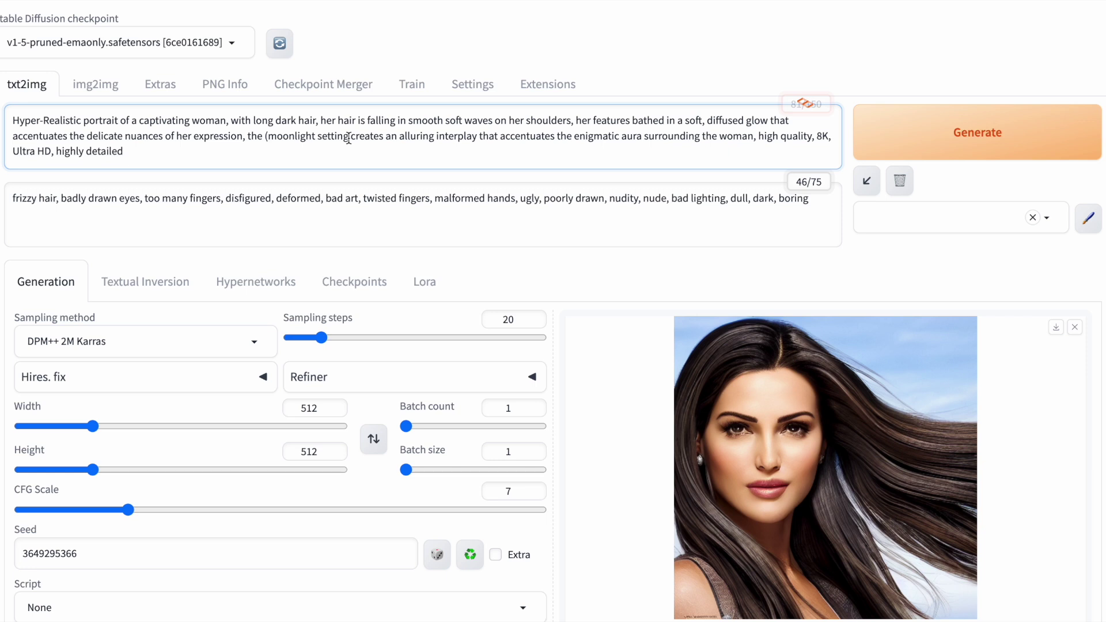
type(":1.5)")
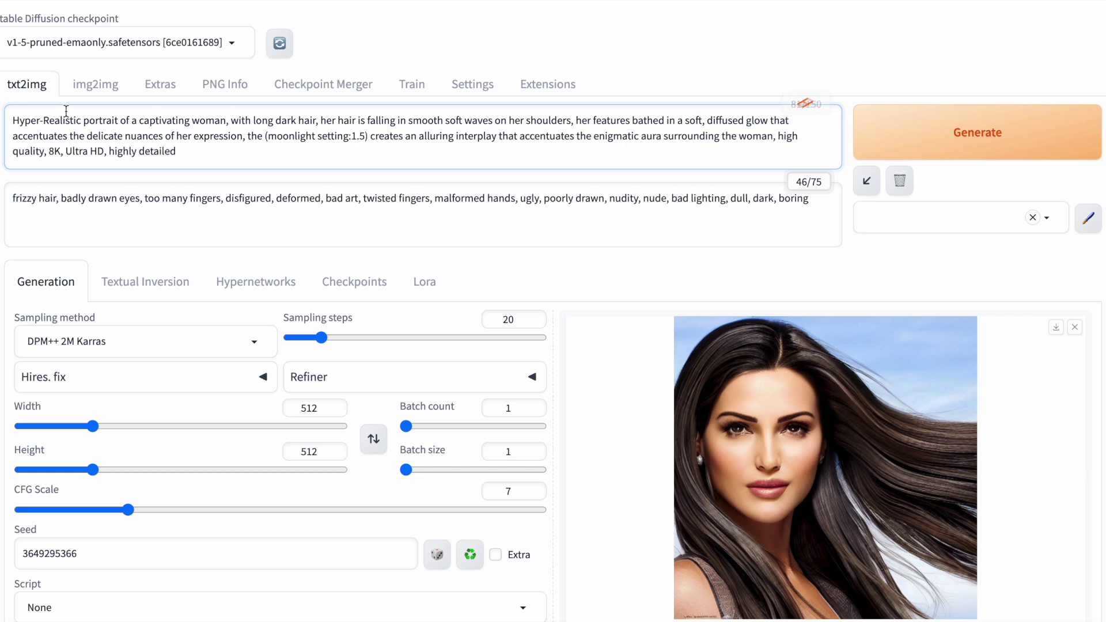
left_click(13, 120)
type("(")
left_click(84, 120)
type(":1.3)")
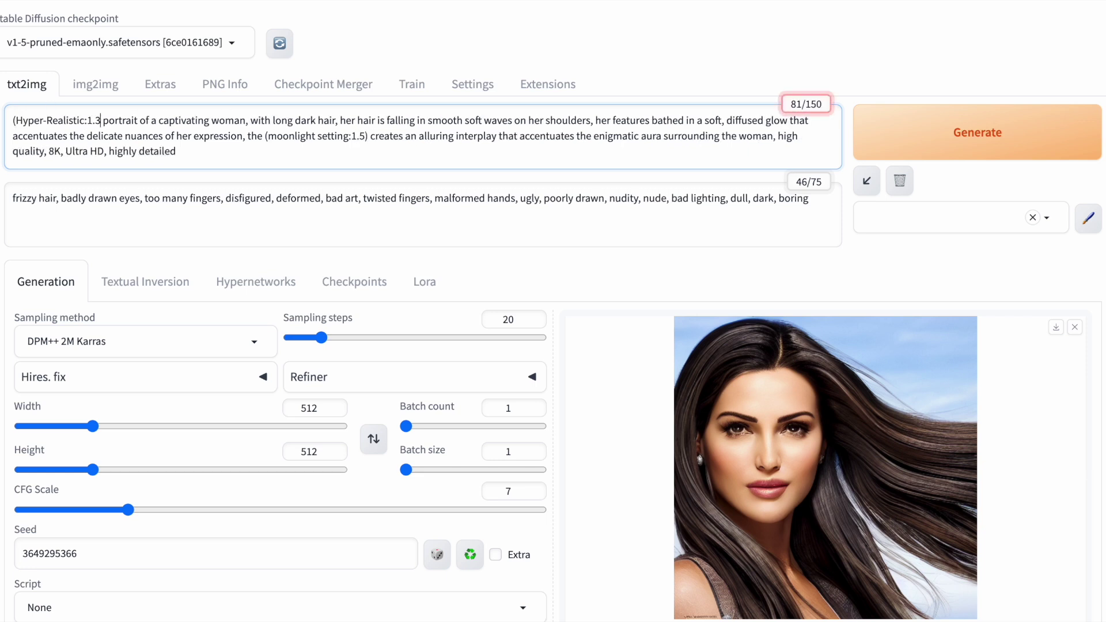
- Weight 'glow' at 1.3 and group the trailing quality terms at weight 1.7
left_click(770, 121)
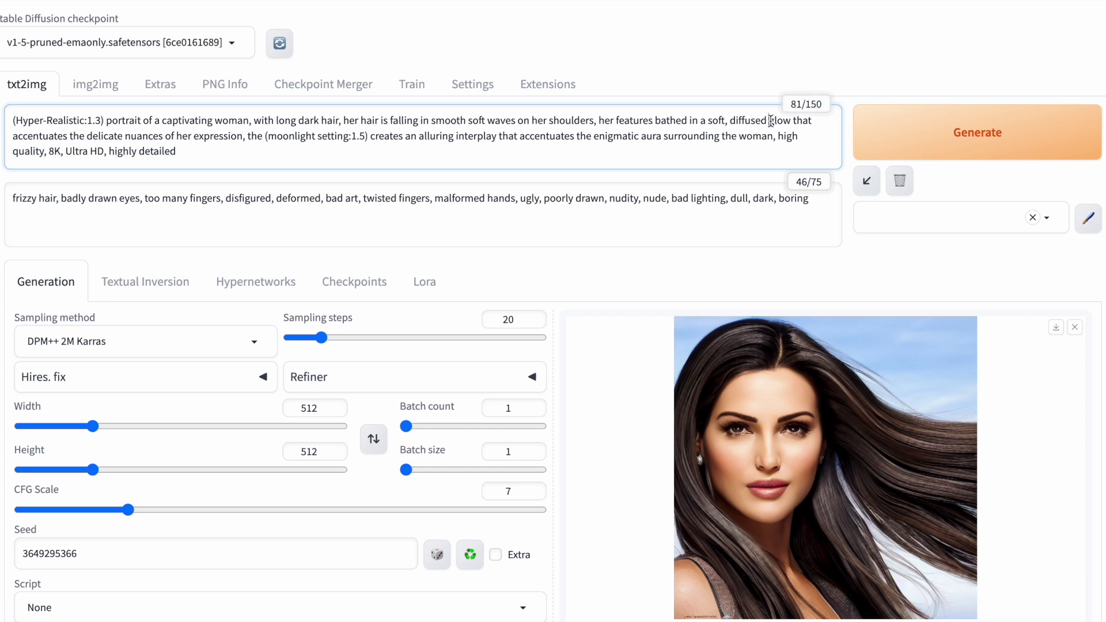
type("(")
left_click(793, 120)
type(":1.3)")
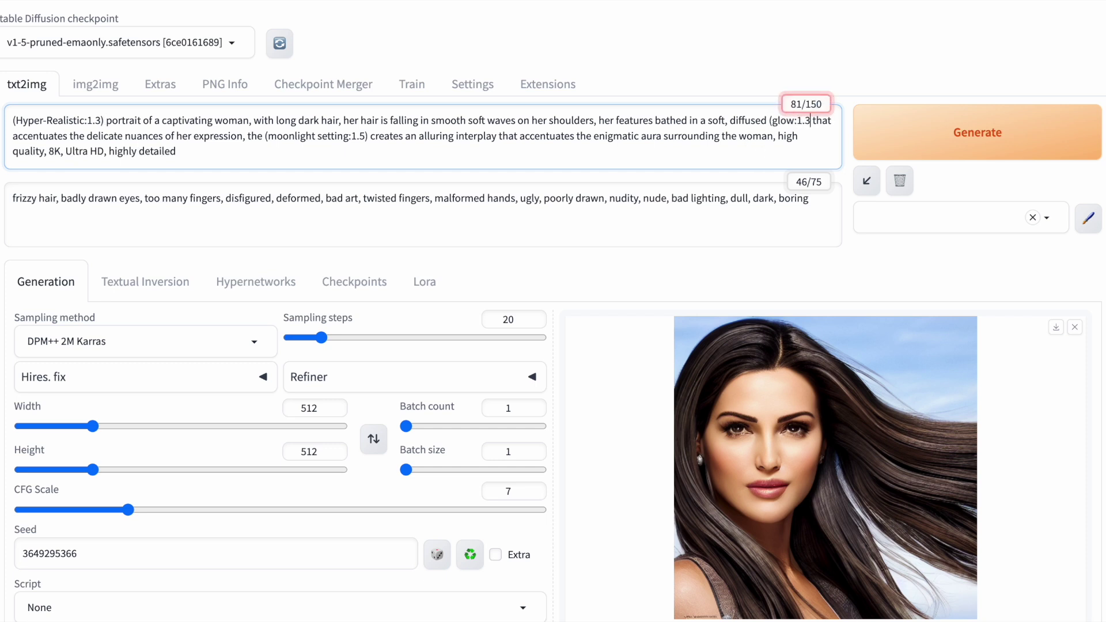
left_click(801, 136)
type("(")
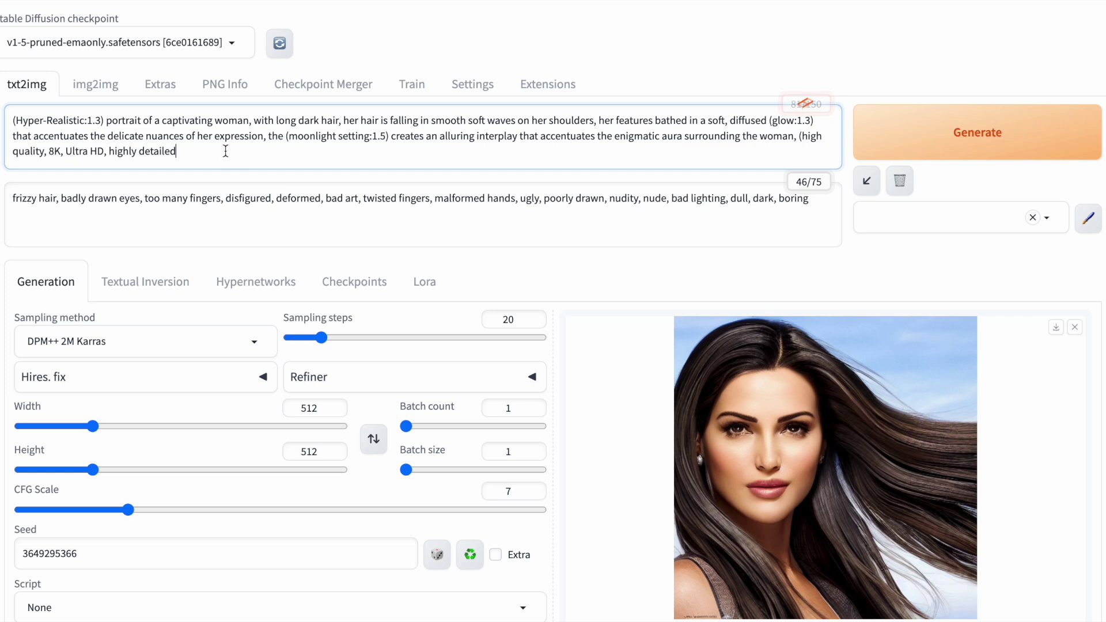
left_click(225, 149)
type(":1.7)")
- Weight (badly drawn eyes:1.3) in the negative prompt, generate, and inspect the result enlarged
left_click(62, 198)
type("(")
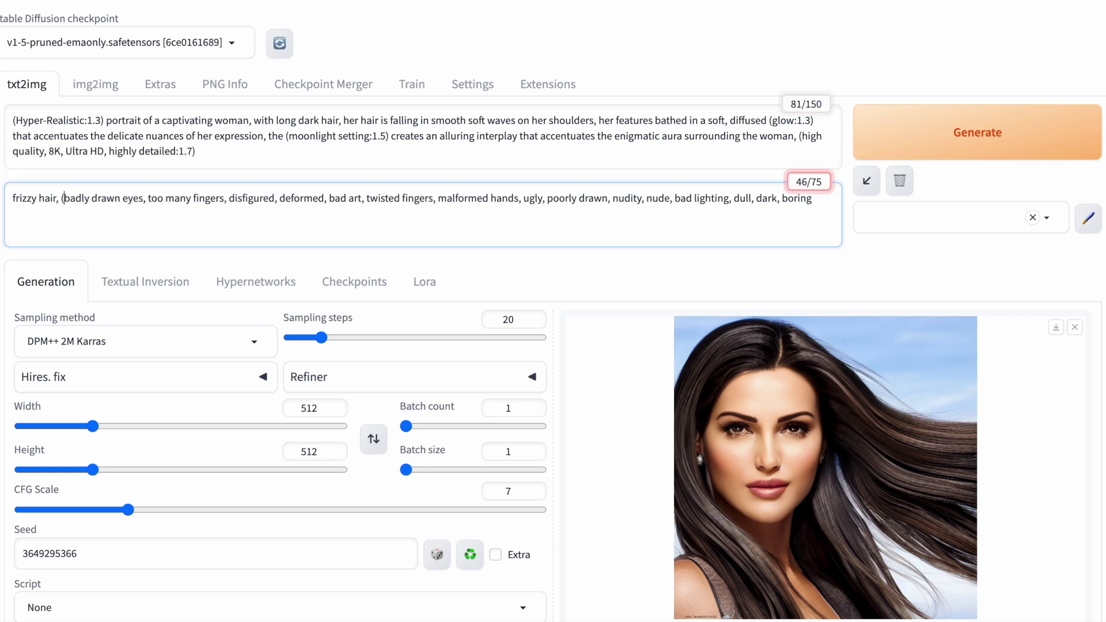
left_click(145, 198)
type(":1.3)")
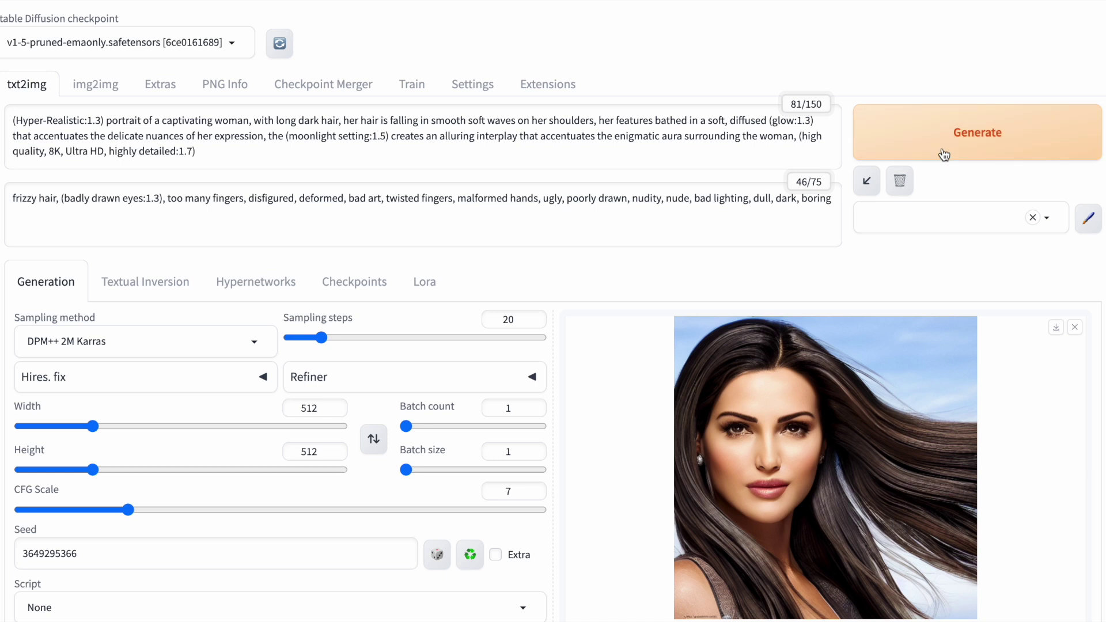
left_click(904, 148)
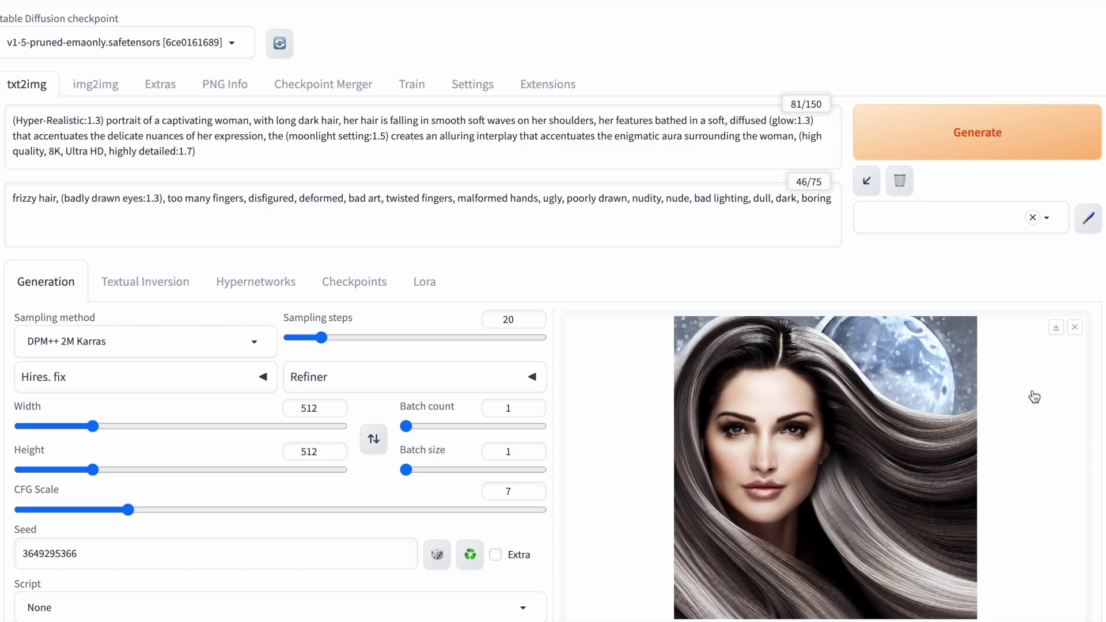
left_click(877, 437)
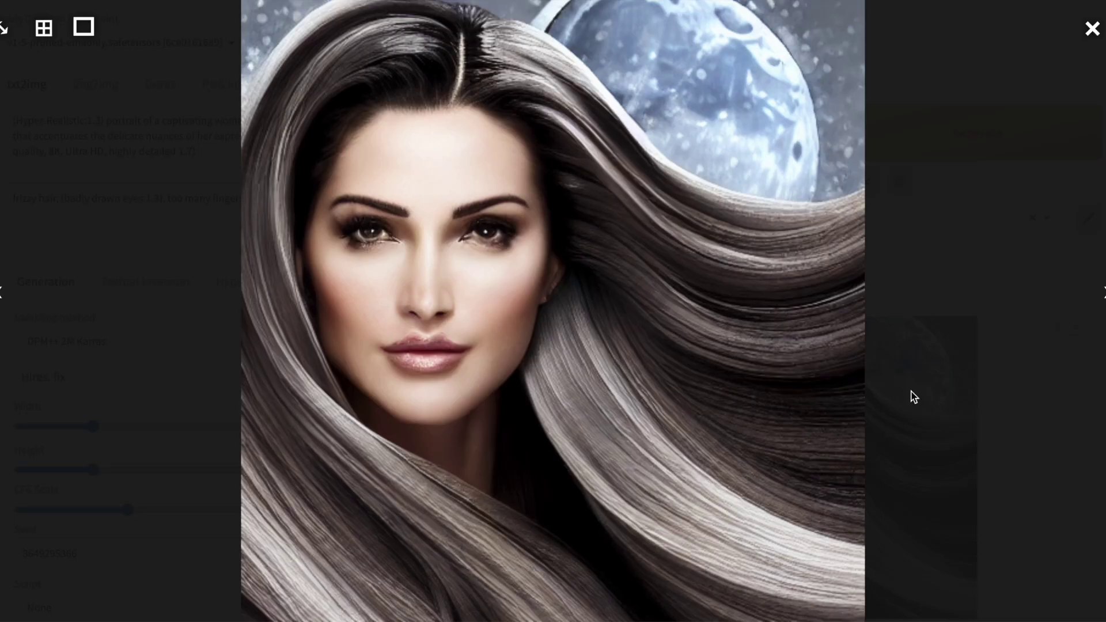
left_click(1092, 29)
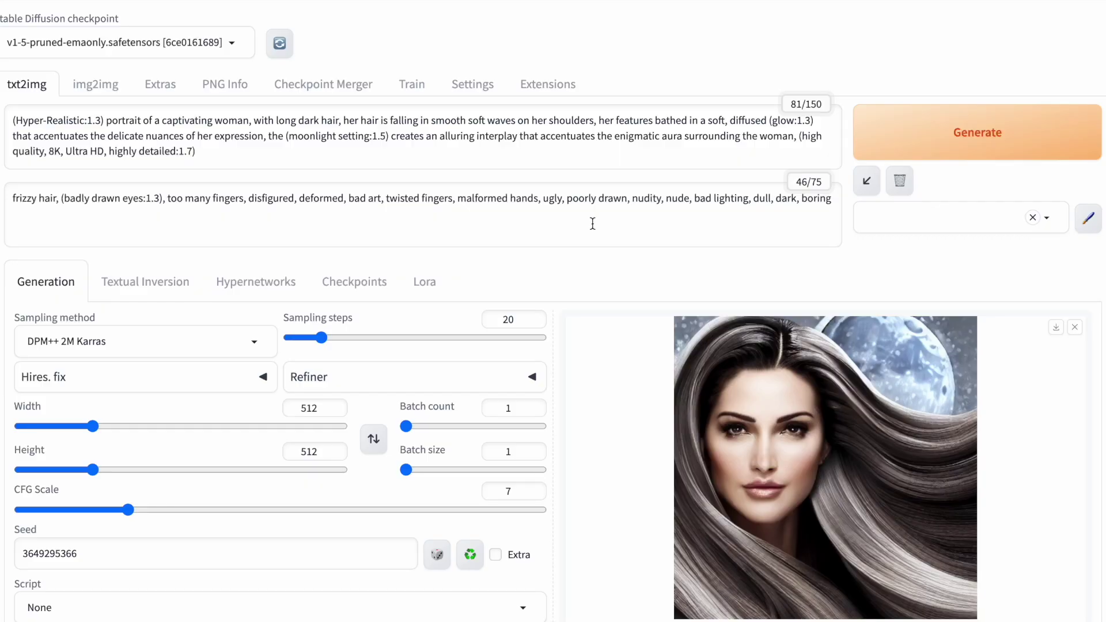
- Weight the prompt term as (dark hair:1.2)
left_click(299, 121)
type("(")
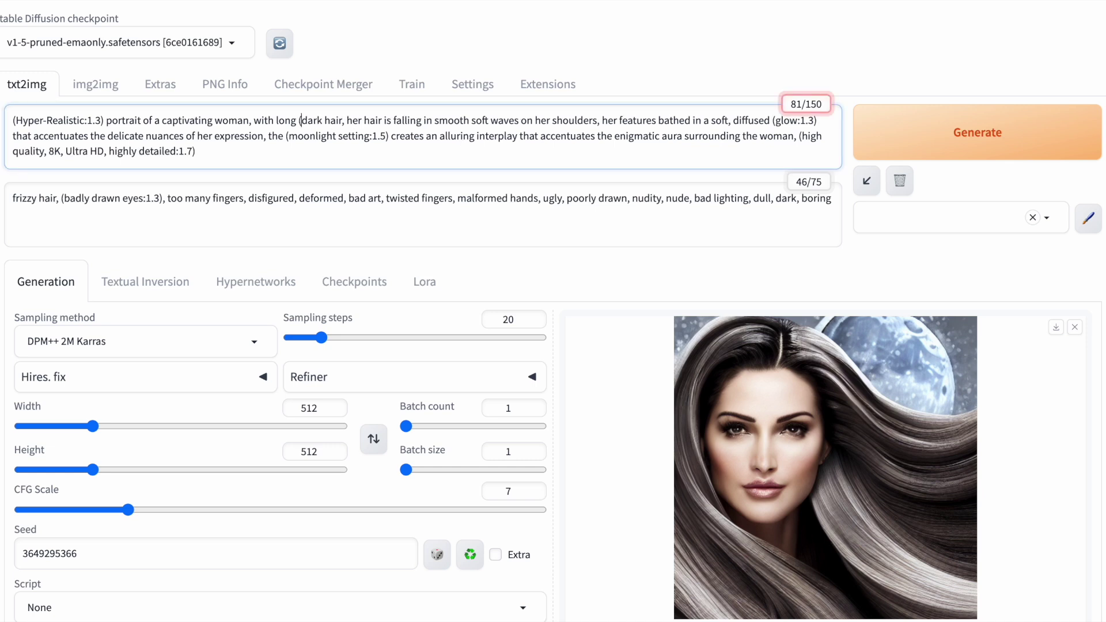
left_click(346, 120)
type(":1.")
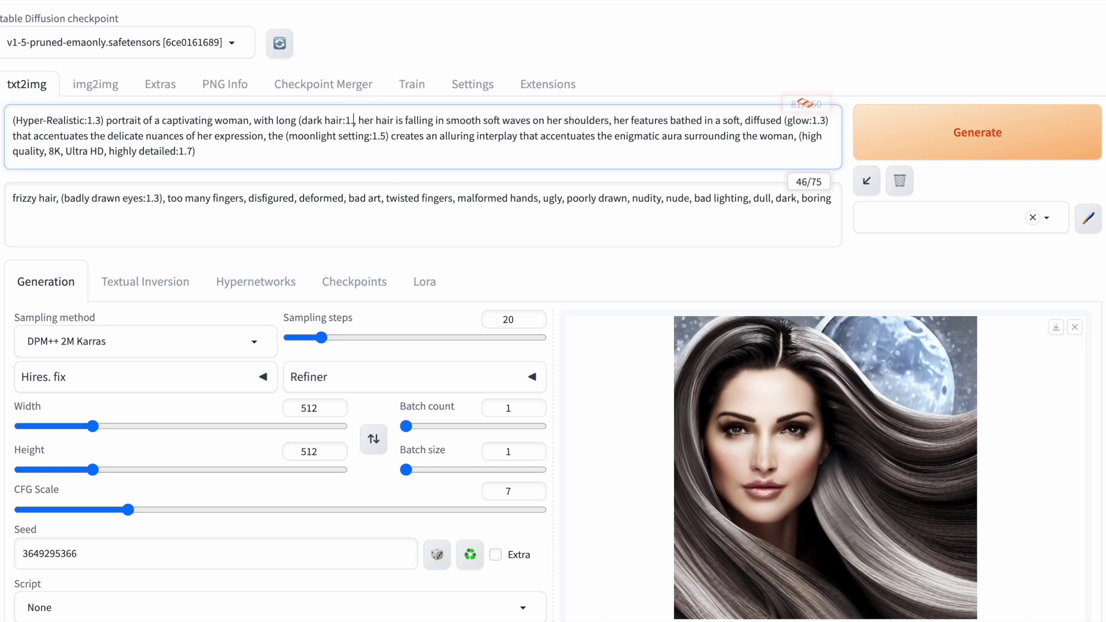
type("2)")
- Append (white hair:1.5), (grey hair:1.5) to the negative prompt, generate, and view the portrait enlarged
left_click(834, 201)
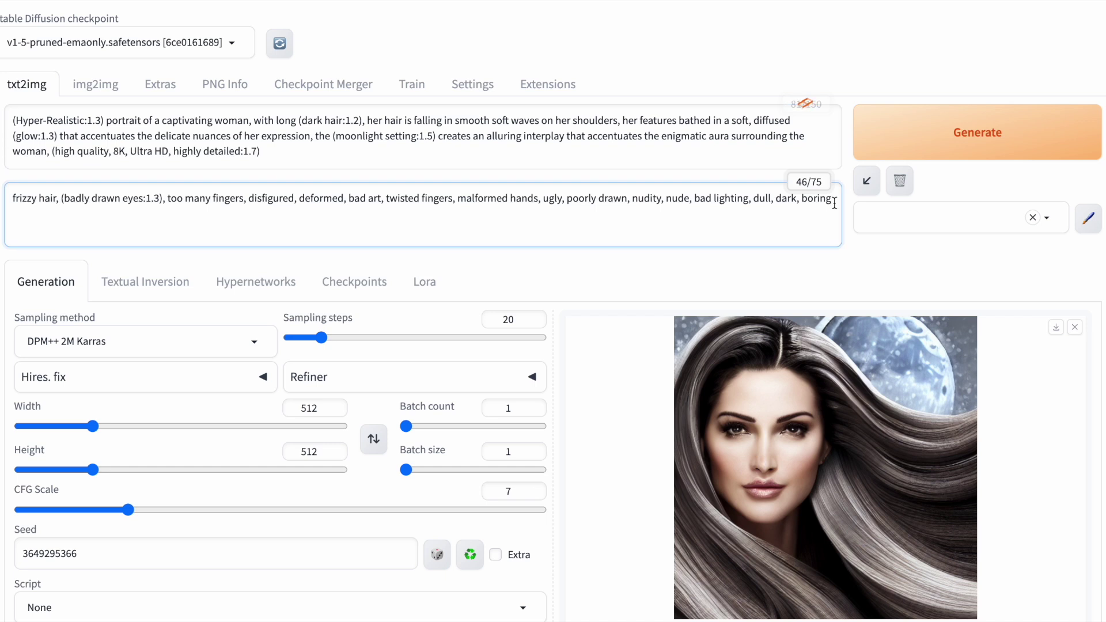
type(",")
type("(white hair:1.5), (grey hair:1.5)")
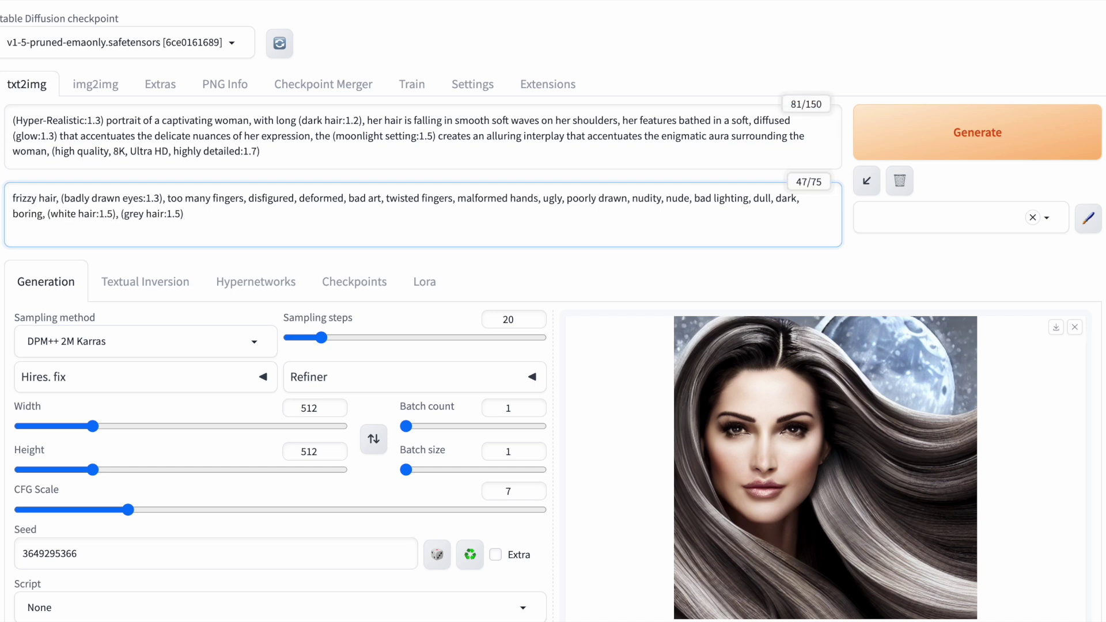
left_click(949, 147)
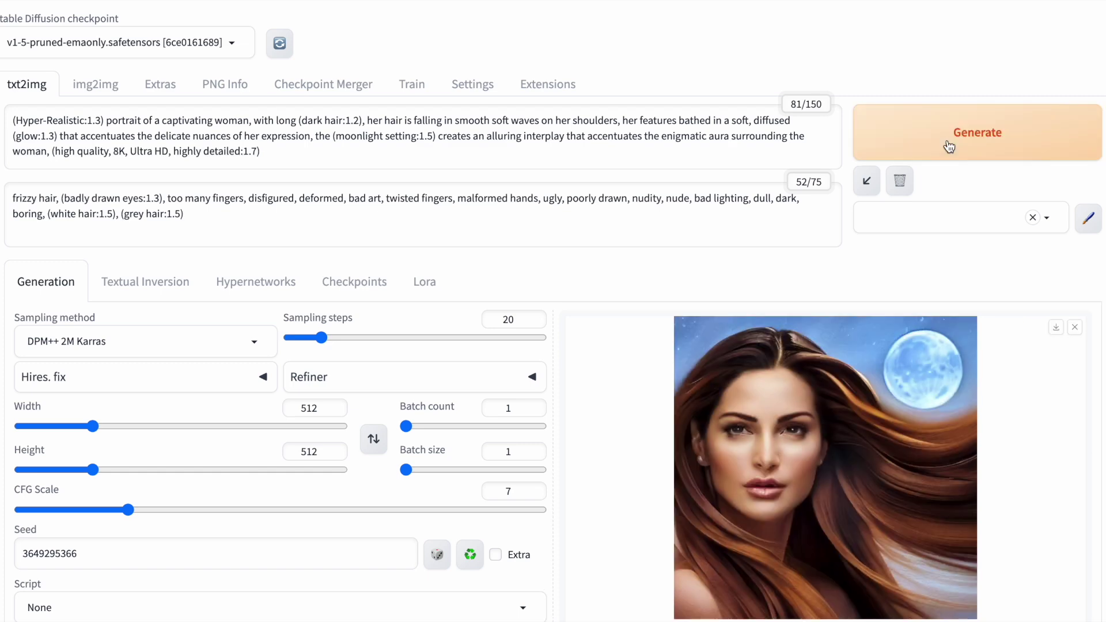
left_click(849, 383)
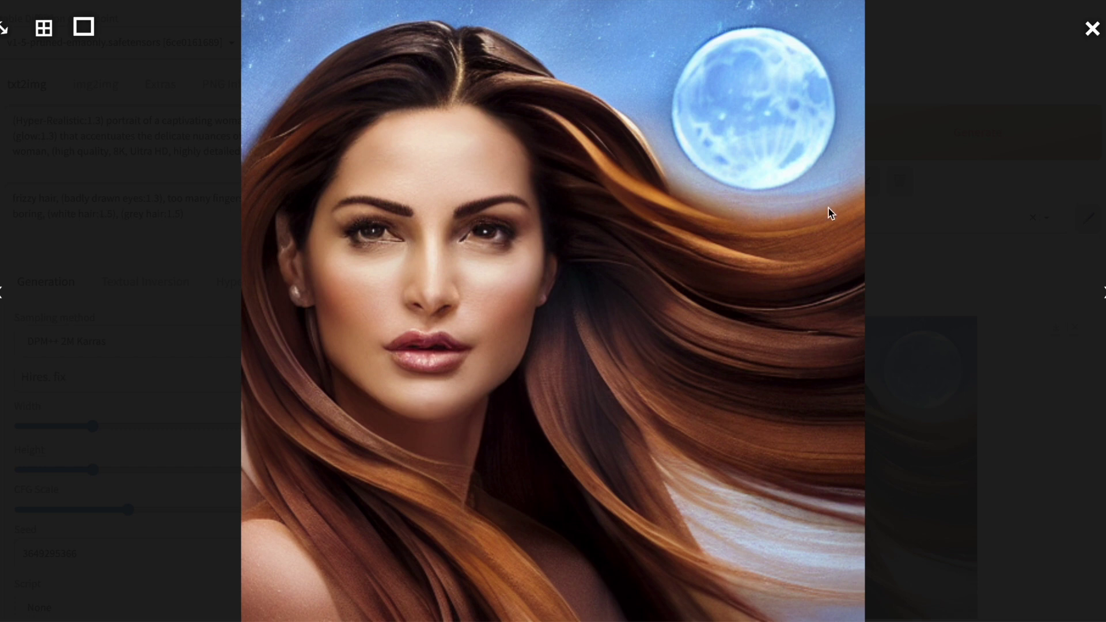
- Append (illustration:1.3), (drawing:1.2) to the negative prompt and regenerate
left_click(1093, 29)
left_click(202, 214)
type(",")
type(", (illustration:1.3), (drawing:1.2)")
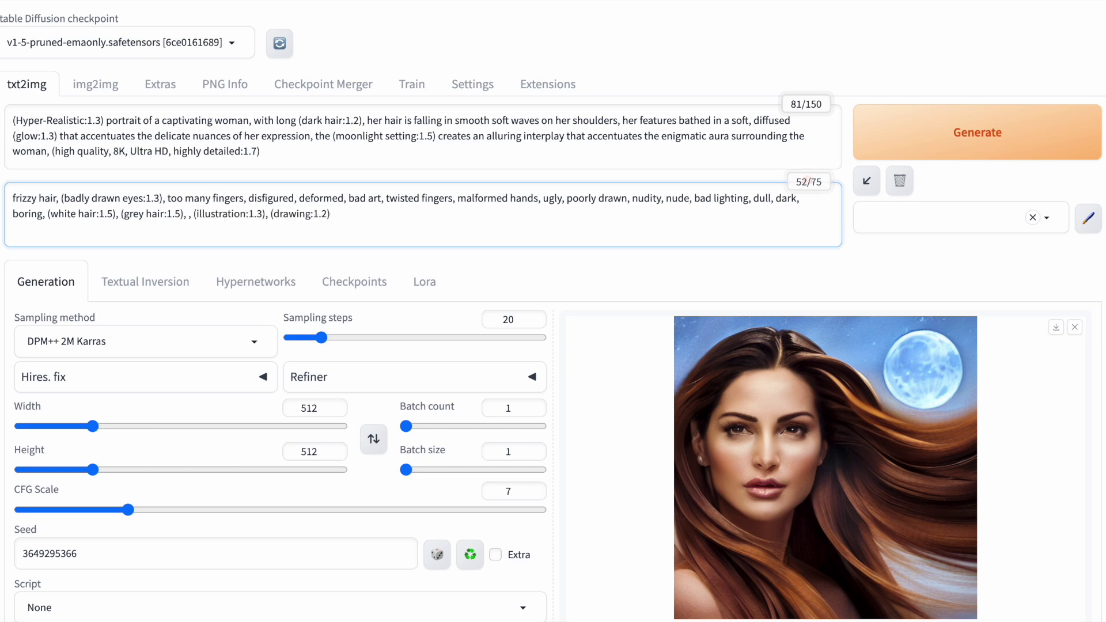
key("BackSpace")
key("BackSpace")
left_click(955, 134)
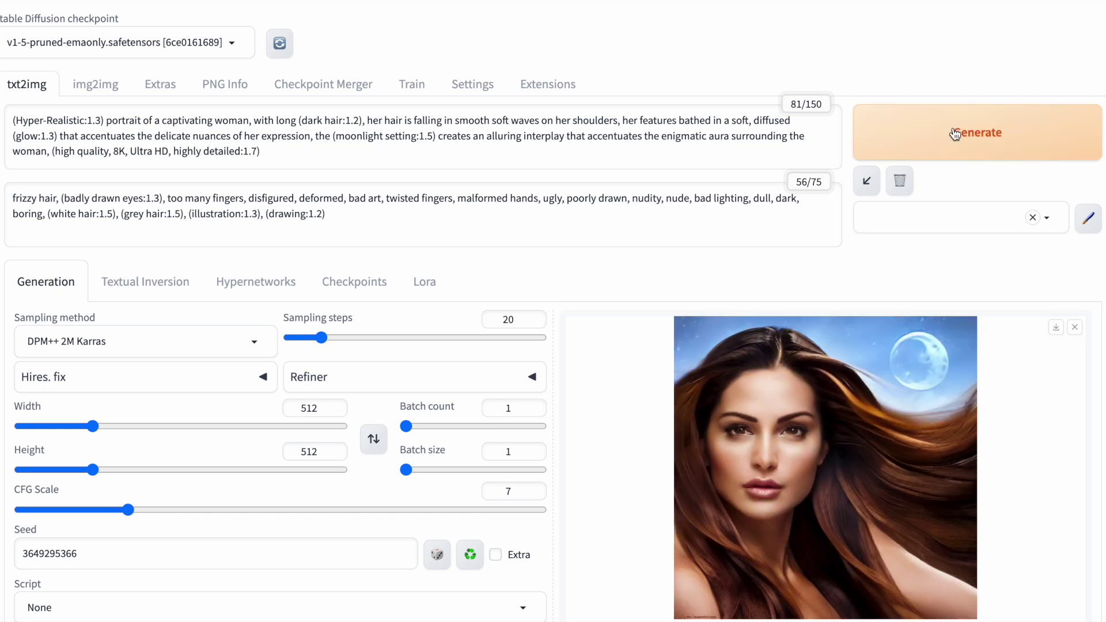
scroll(954, 130, "down", 1)
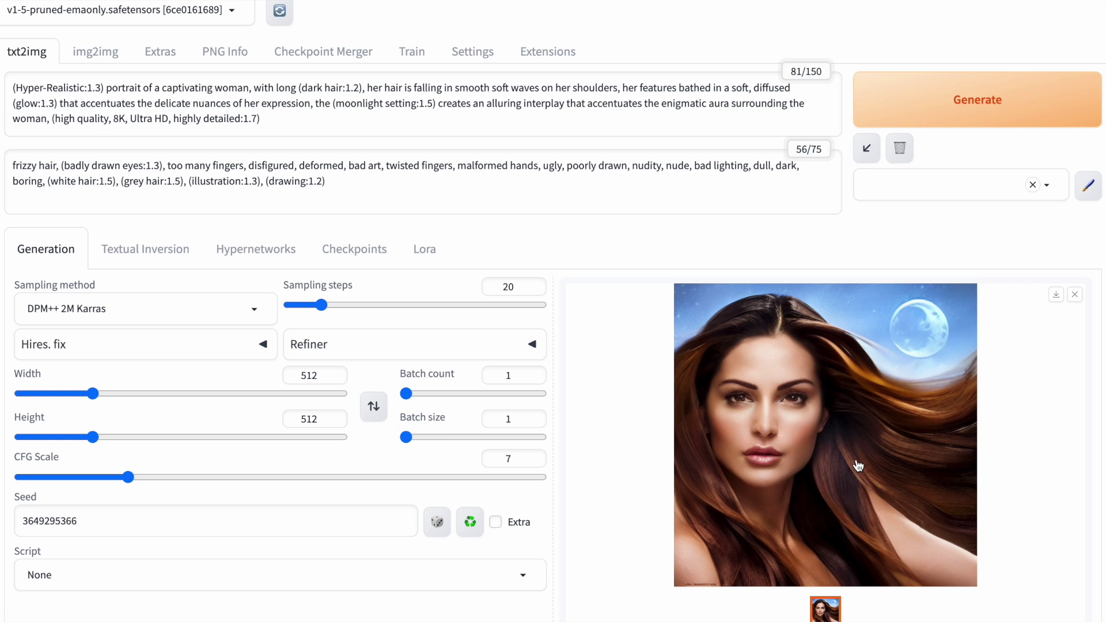
- Add (photograph: 1.7) to the end of the prompt, generate, and inspect the result enlarged
left_click(272, 117)
type(", photograph")
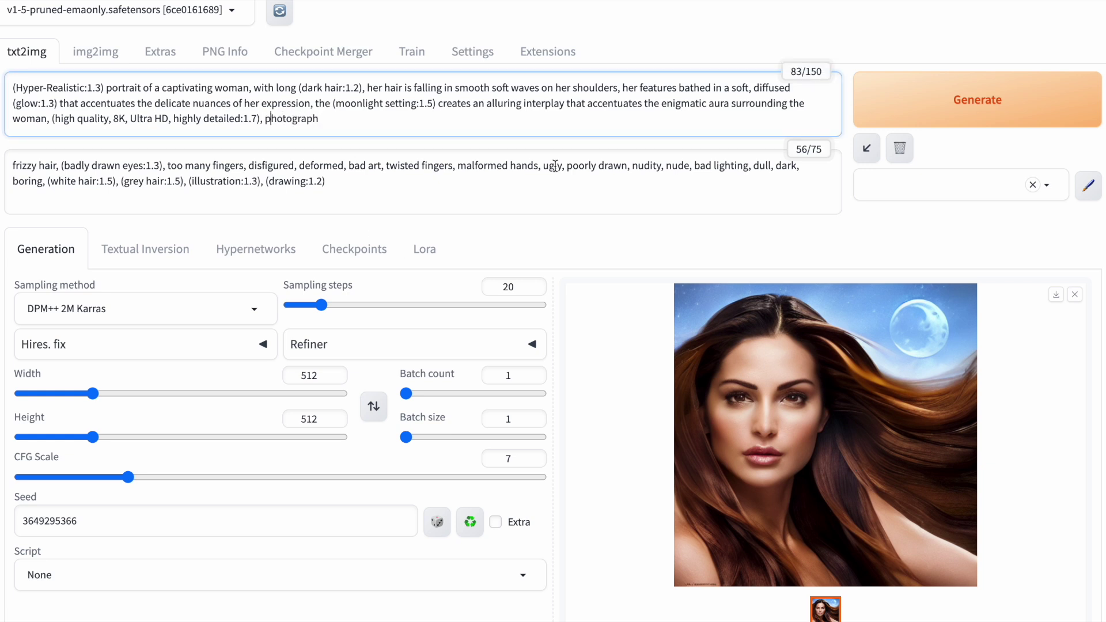
type("(")
left_click(363, 117)
type(": 1.7)")
left_click(934, 103)
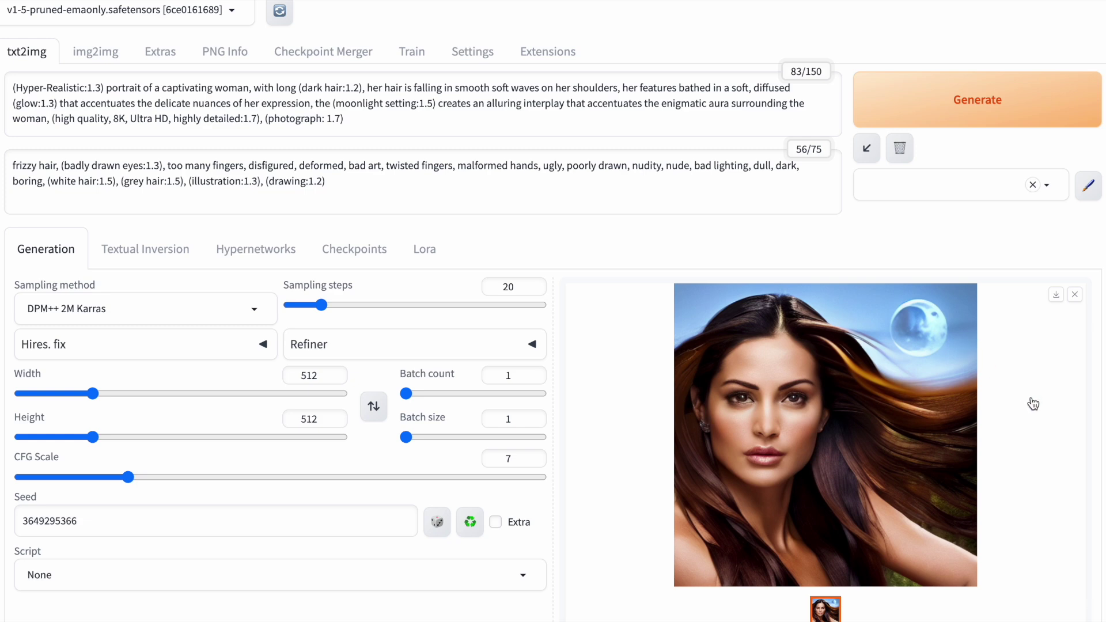
left_click(894, 430)
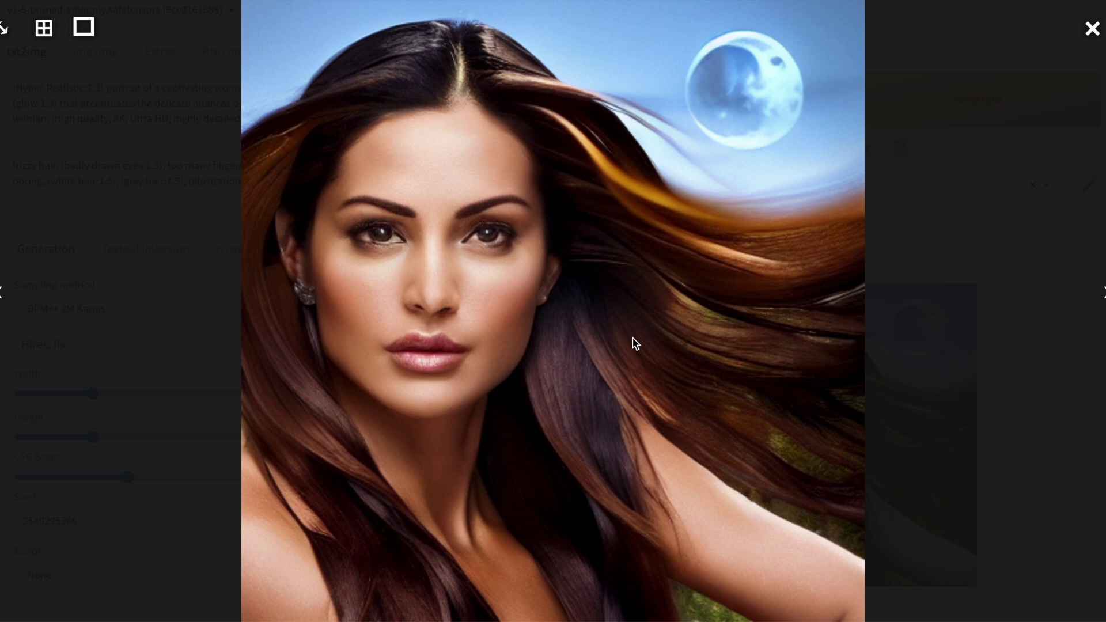
left_click(1093, 30)
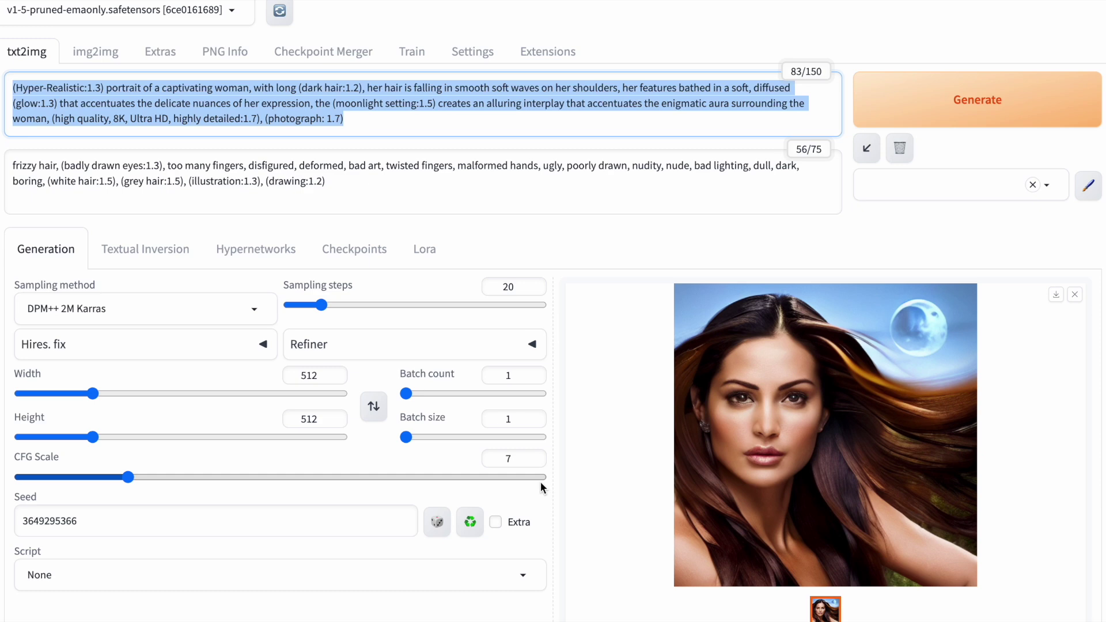
scroll(541, 482, "up", 1)
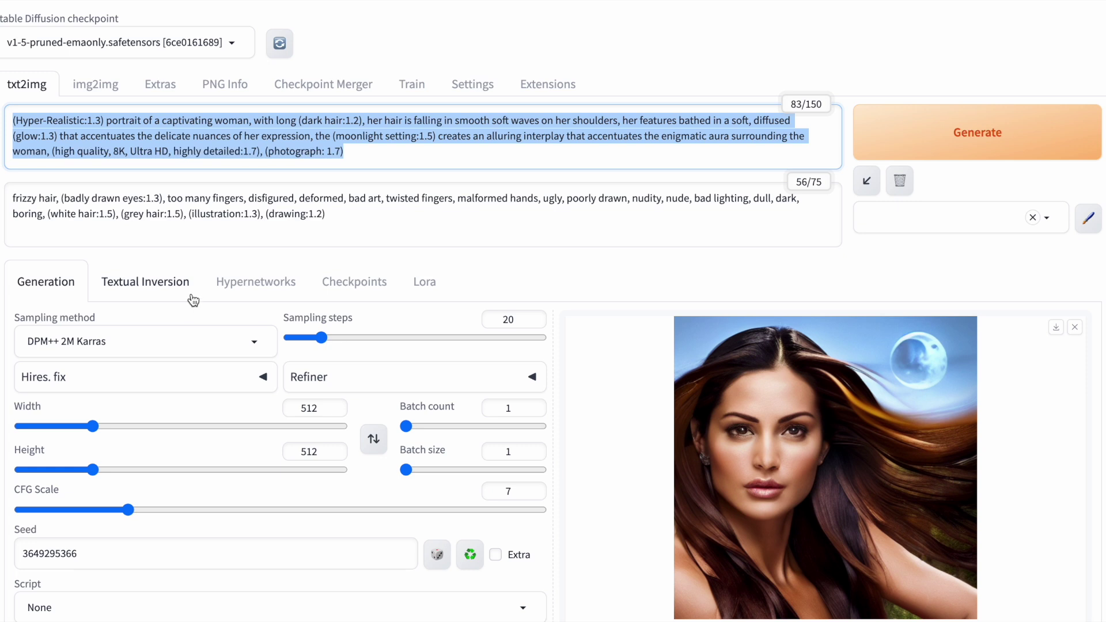
- Switch the checkpoint to sd_xl_base_1.0, generate, and inspect the new portrait enlarged
left_click(233, 45)
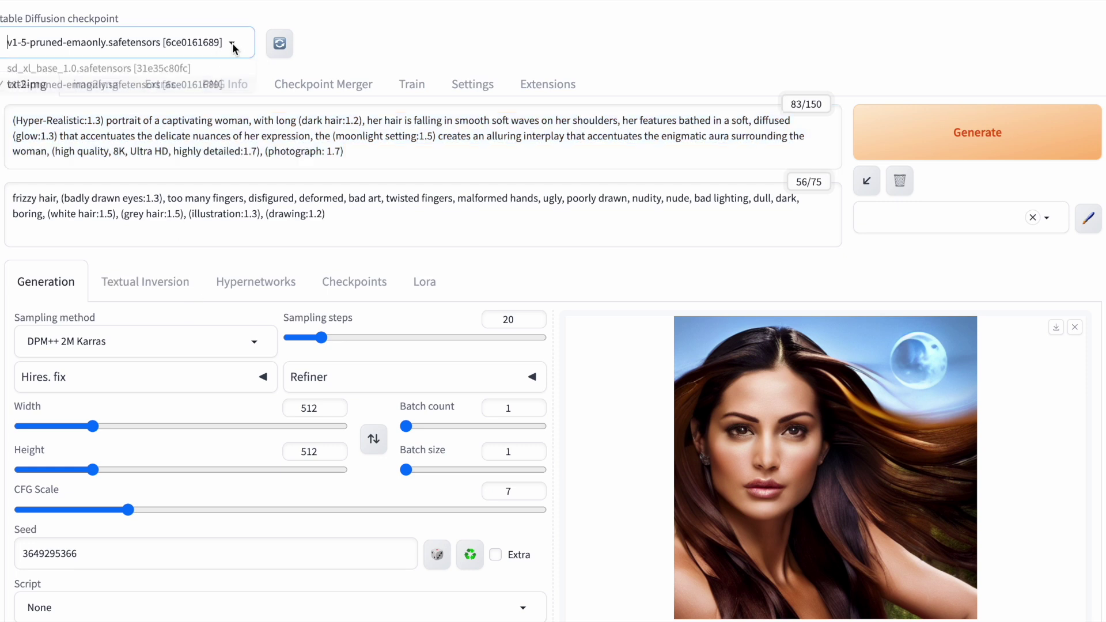
left_click(205, 67)
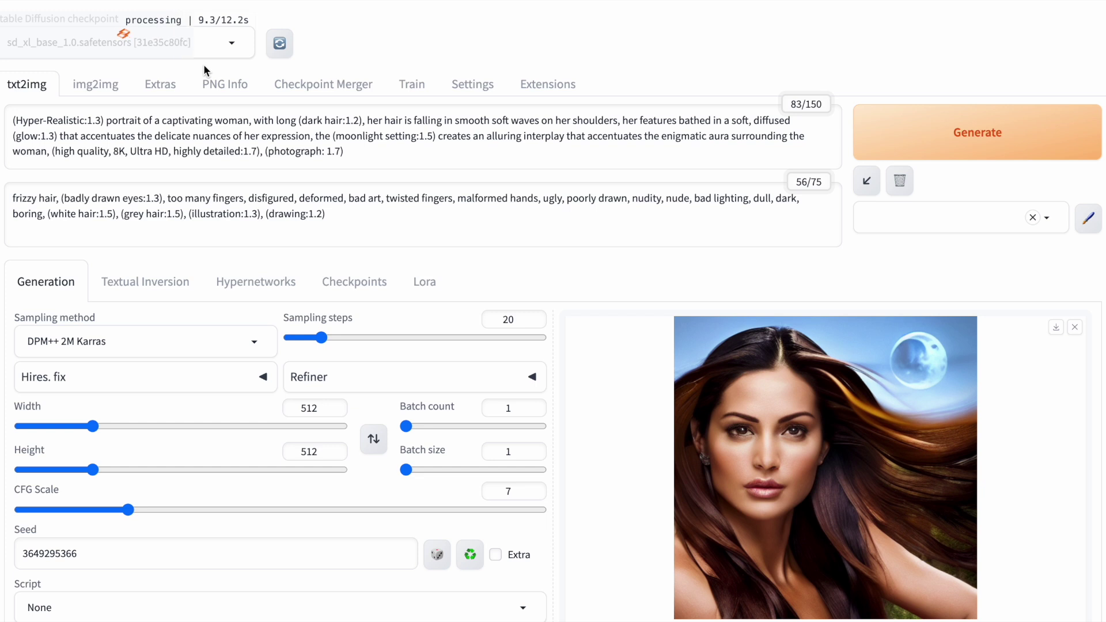
left_click(929, 151)
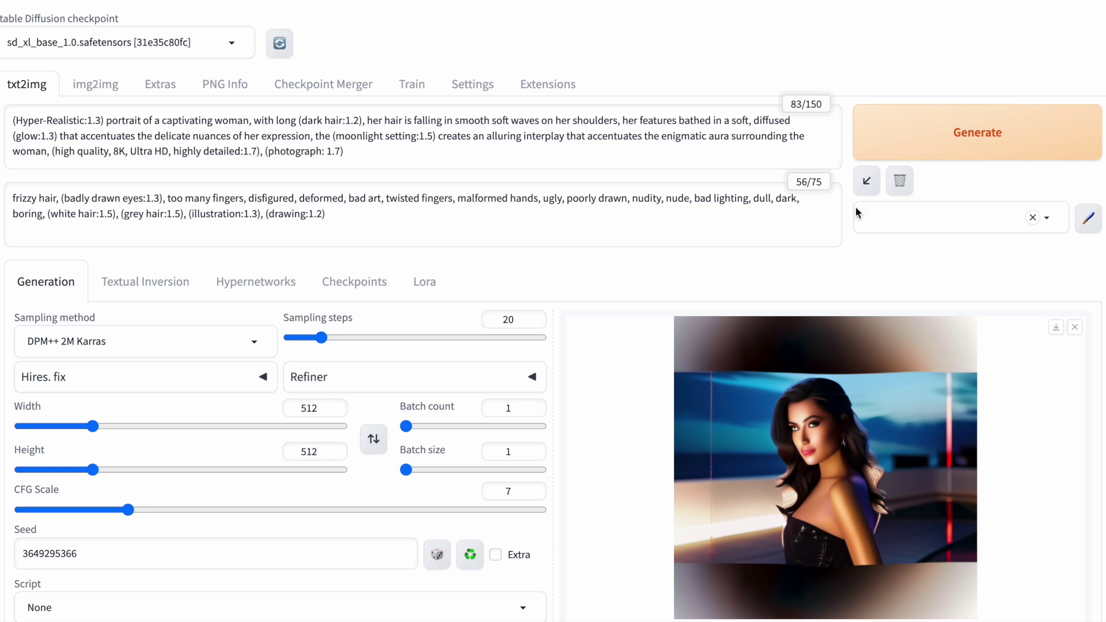
left_click(853, 431)
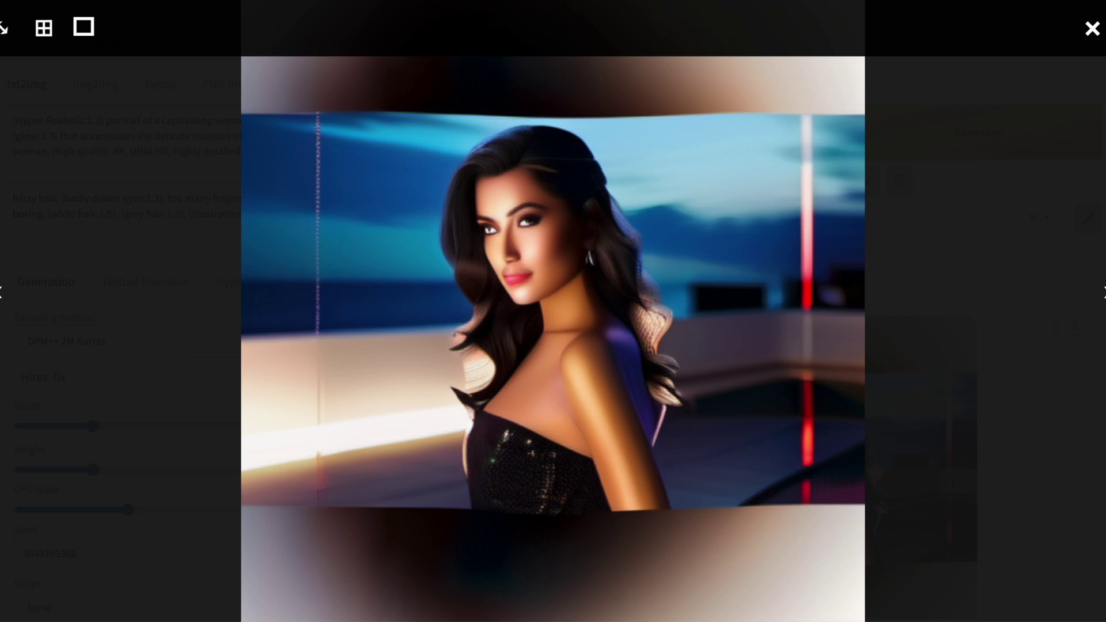
left_click(1092, 29)
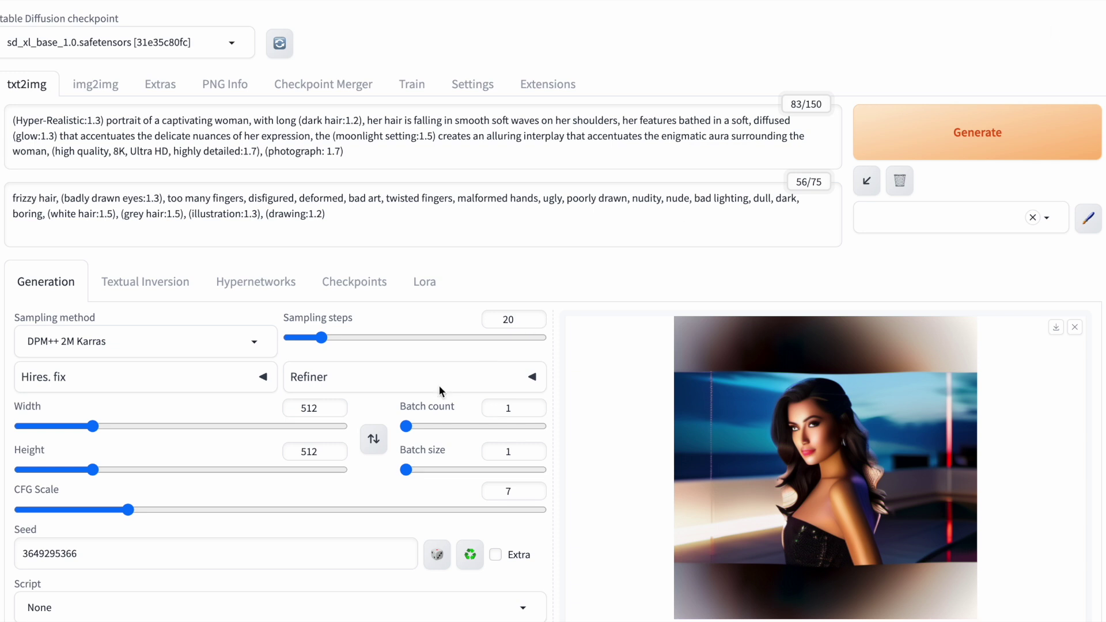
double_click(309, 408)
- Set width and height to 1024, generate, and view the new portrait enlarged
type("1024")
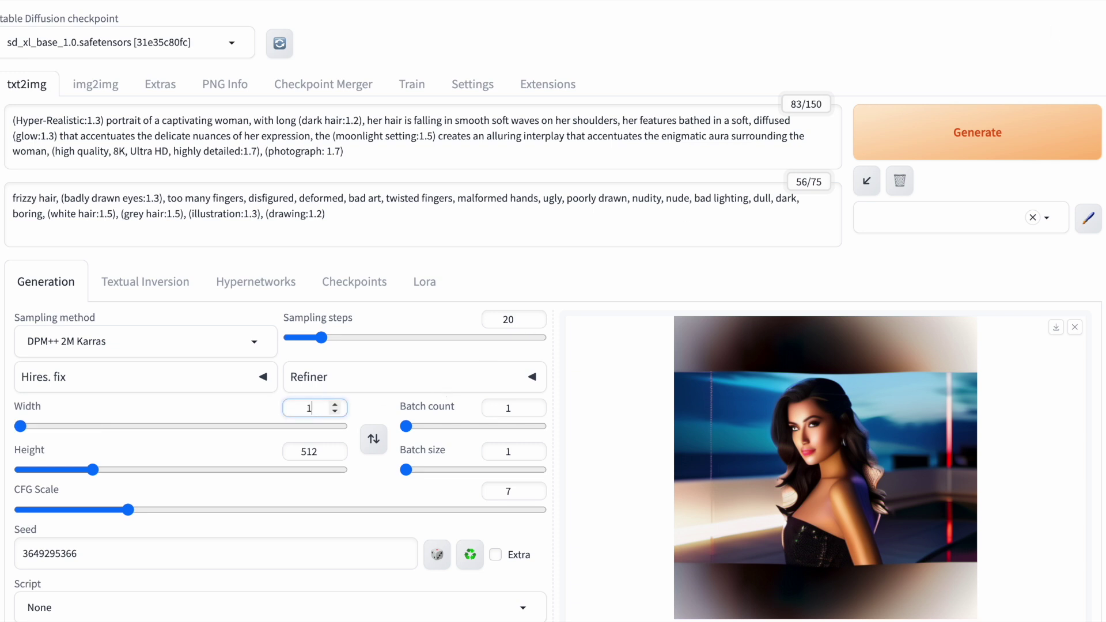
double_click(309, 452)
type("1024")
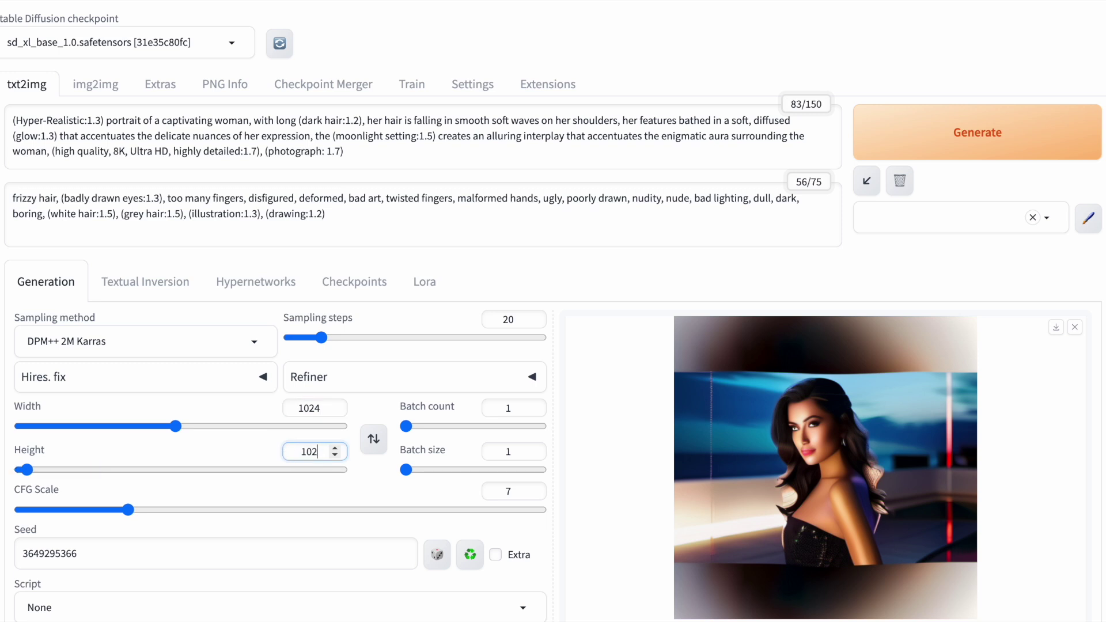
left_click(1015, 139)
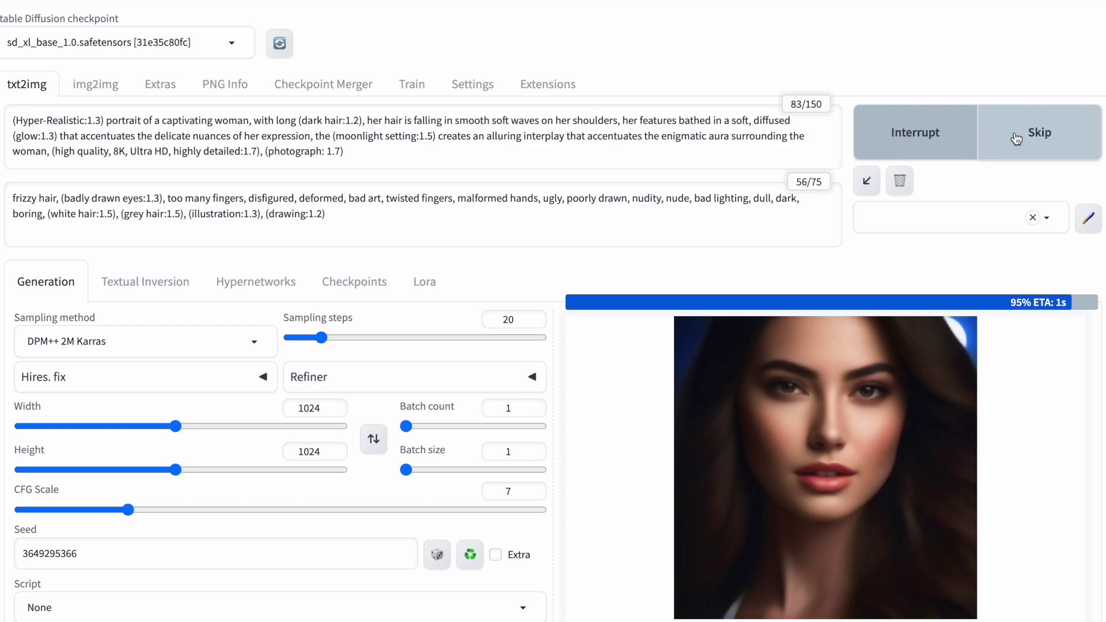
scroll(1011, 262, "down", 1)
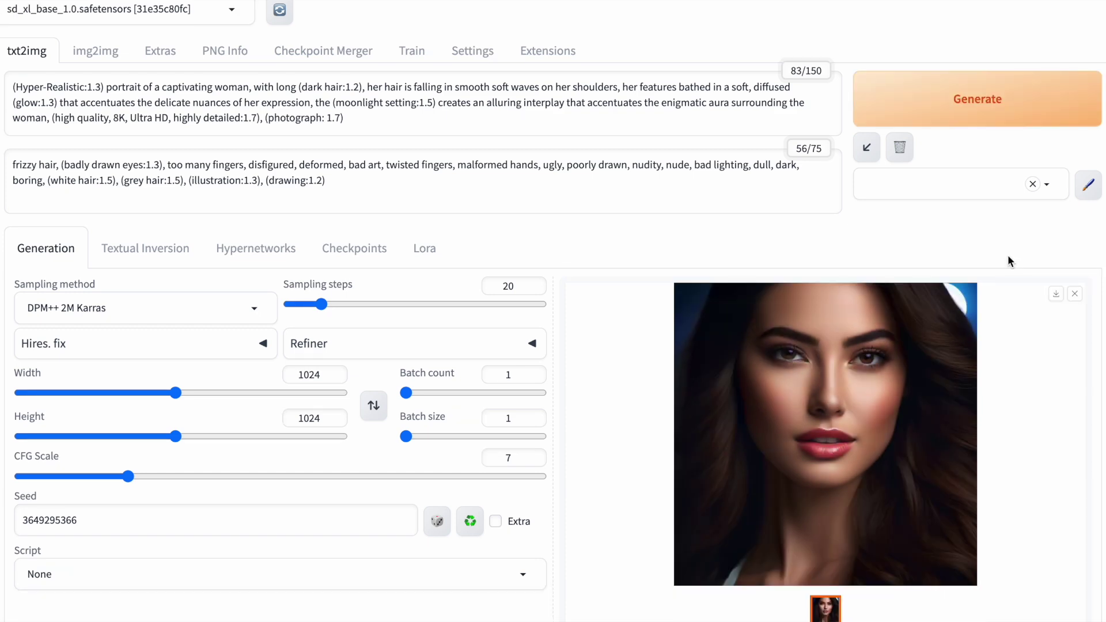
left_click(954, 369)
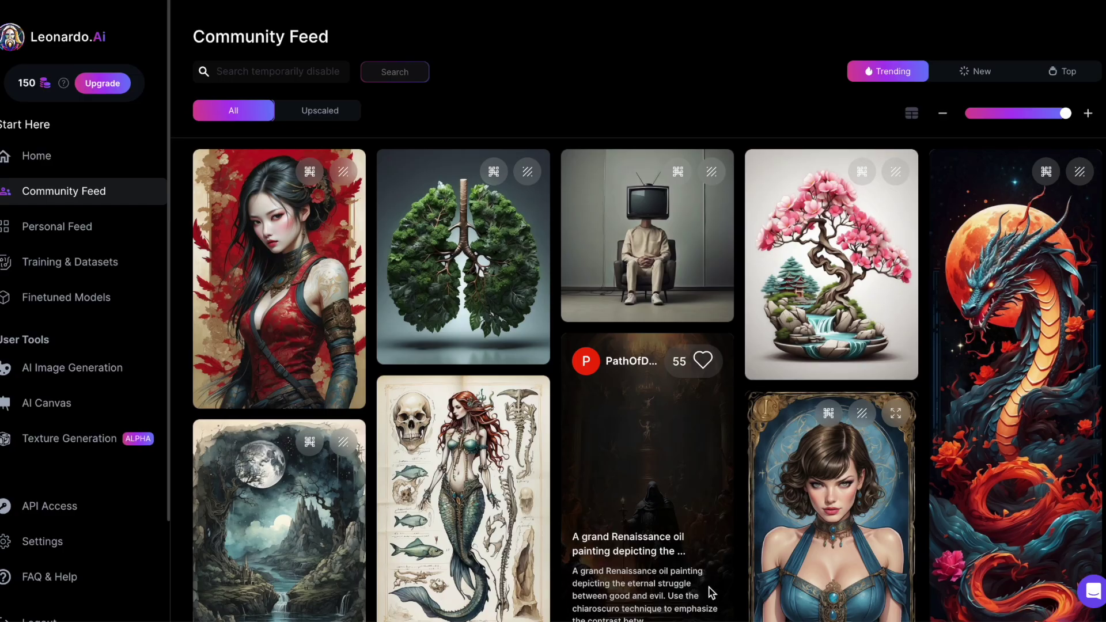
- Find the Chinese dragon bookmark image in the Community Feed and copy its full prompt
scroll(713, 593, "down", 3)
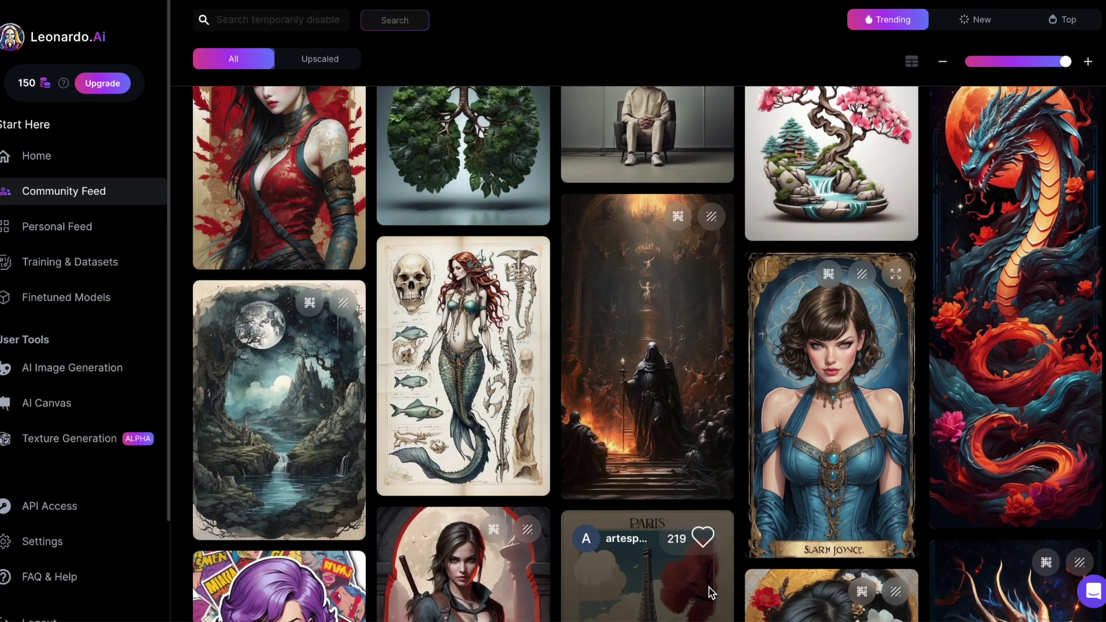
scroll(713, 594, "down", 2)
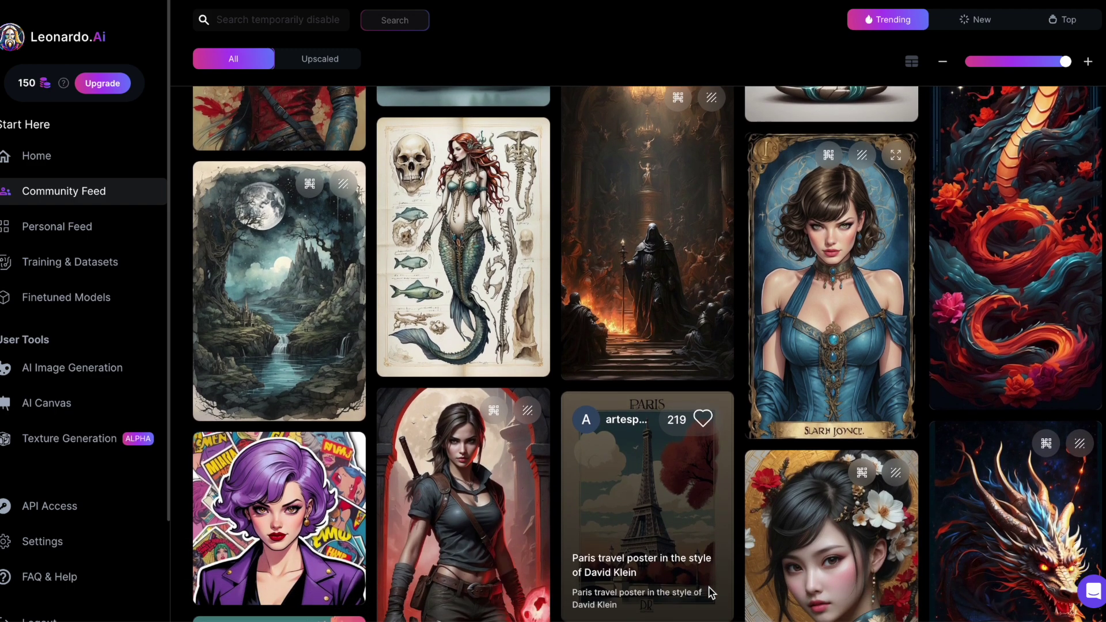
scroll(713, 593, "down", 3)
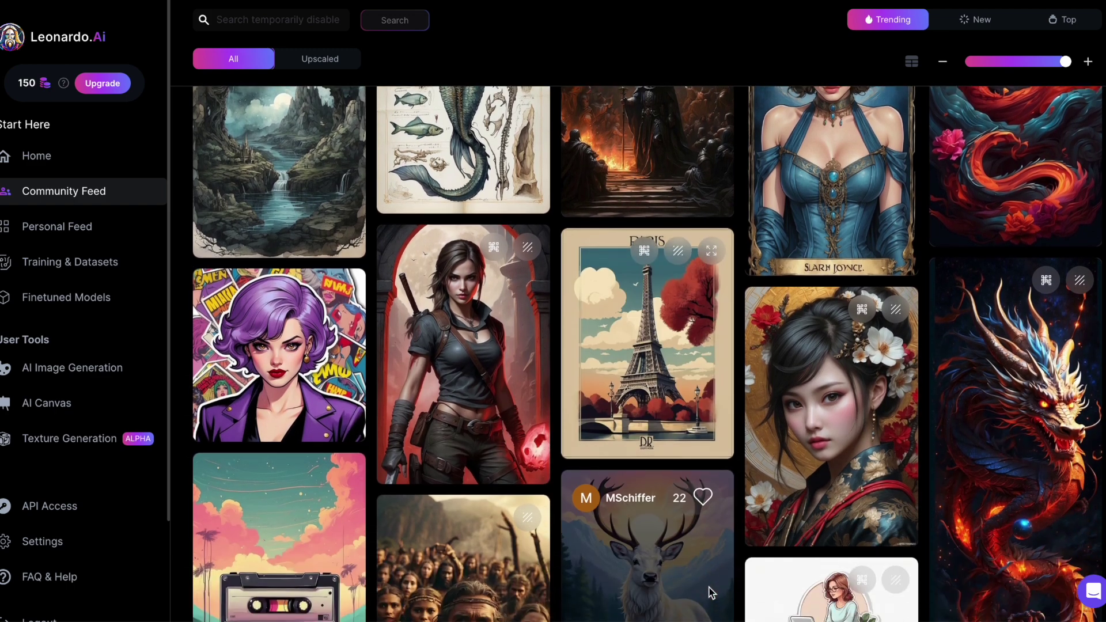
scroll(713, 593, "down", 2)
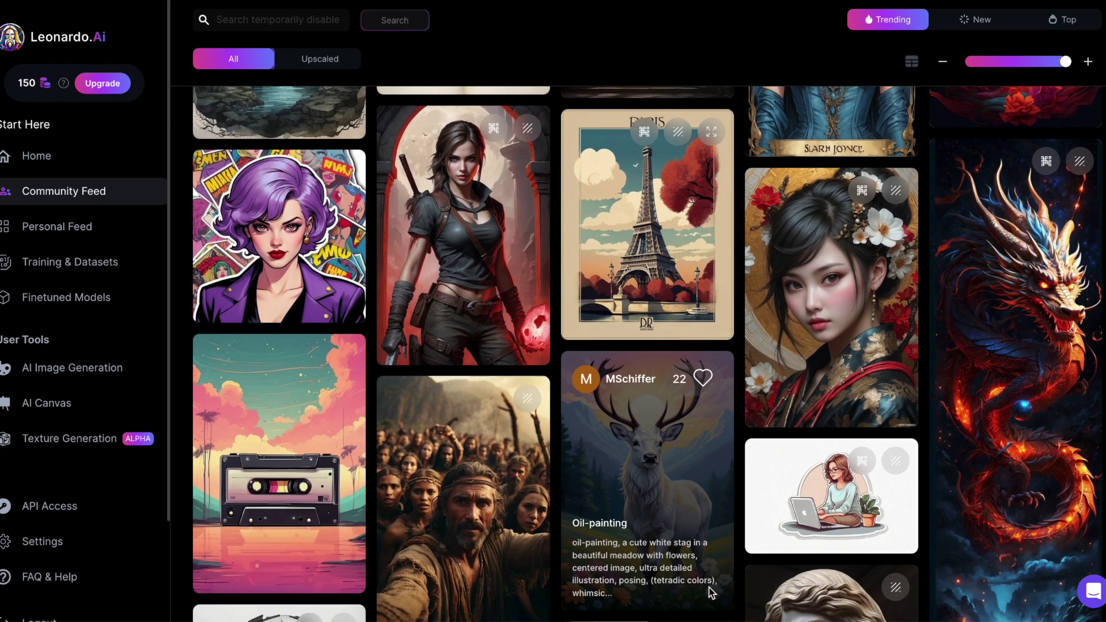
scroll(713, 594, "down", 2)
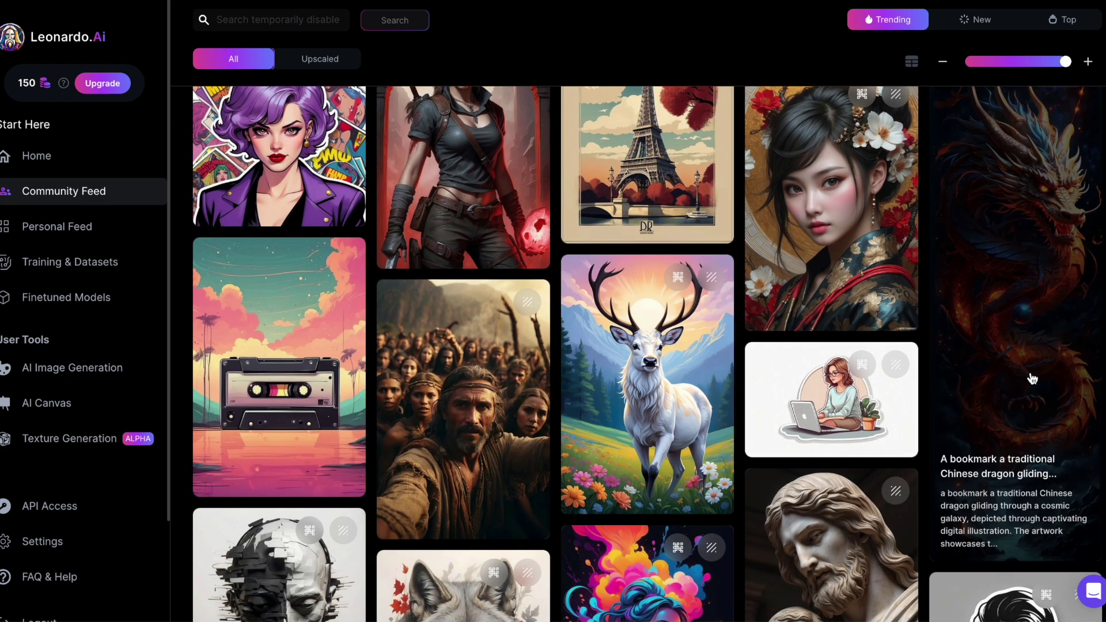
left_click(1032, 379)
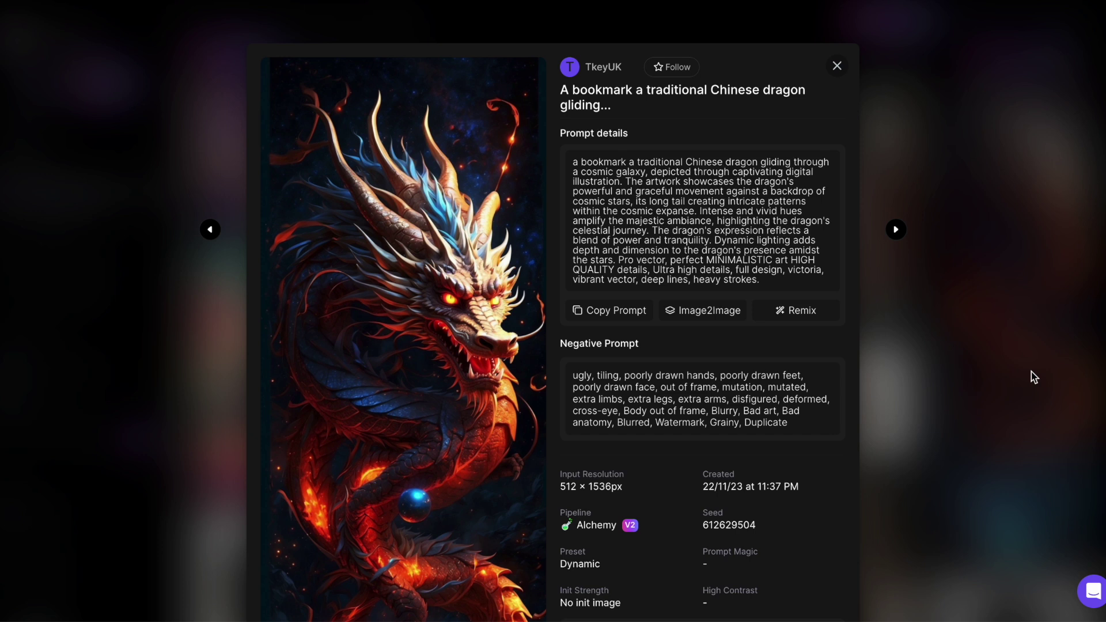
left_click(601, 316)
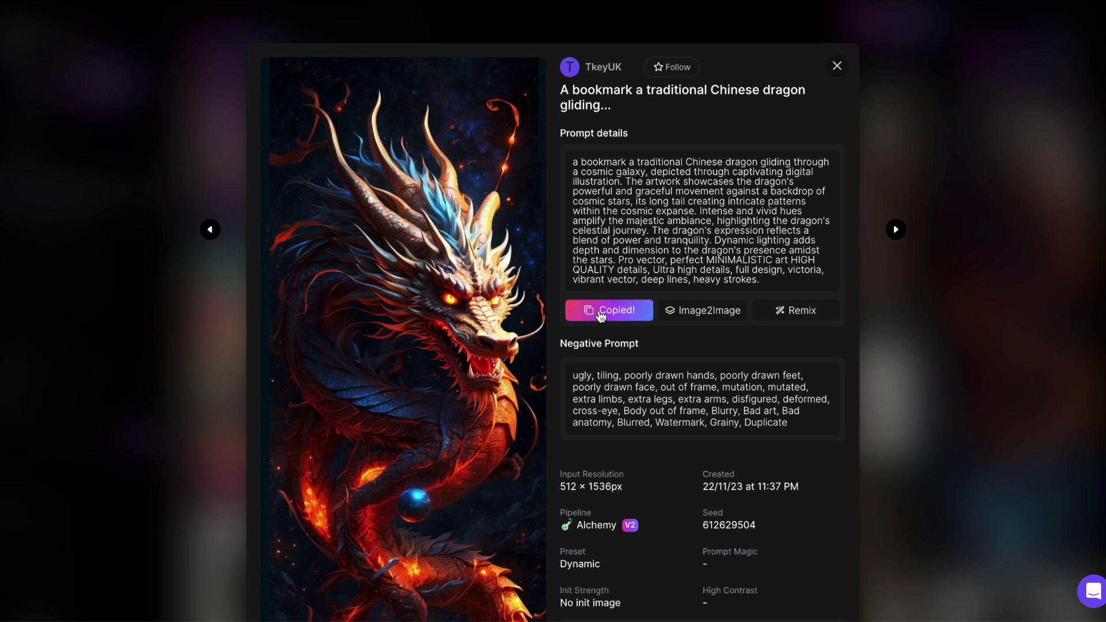